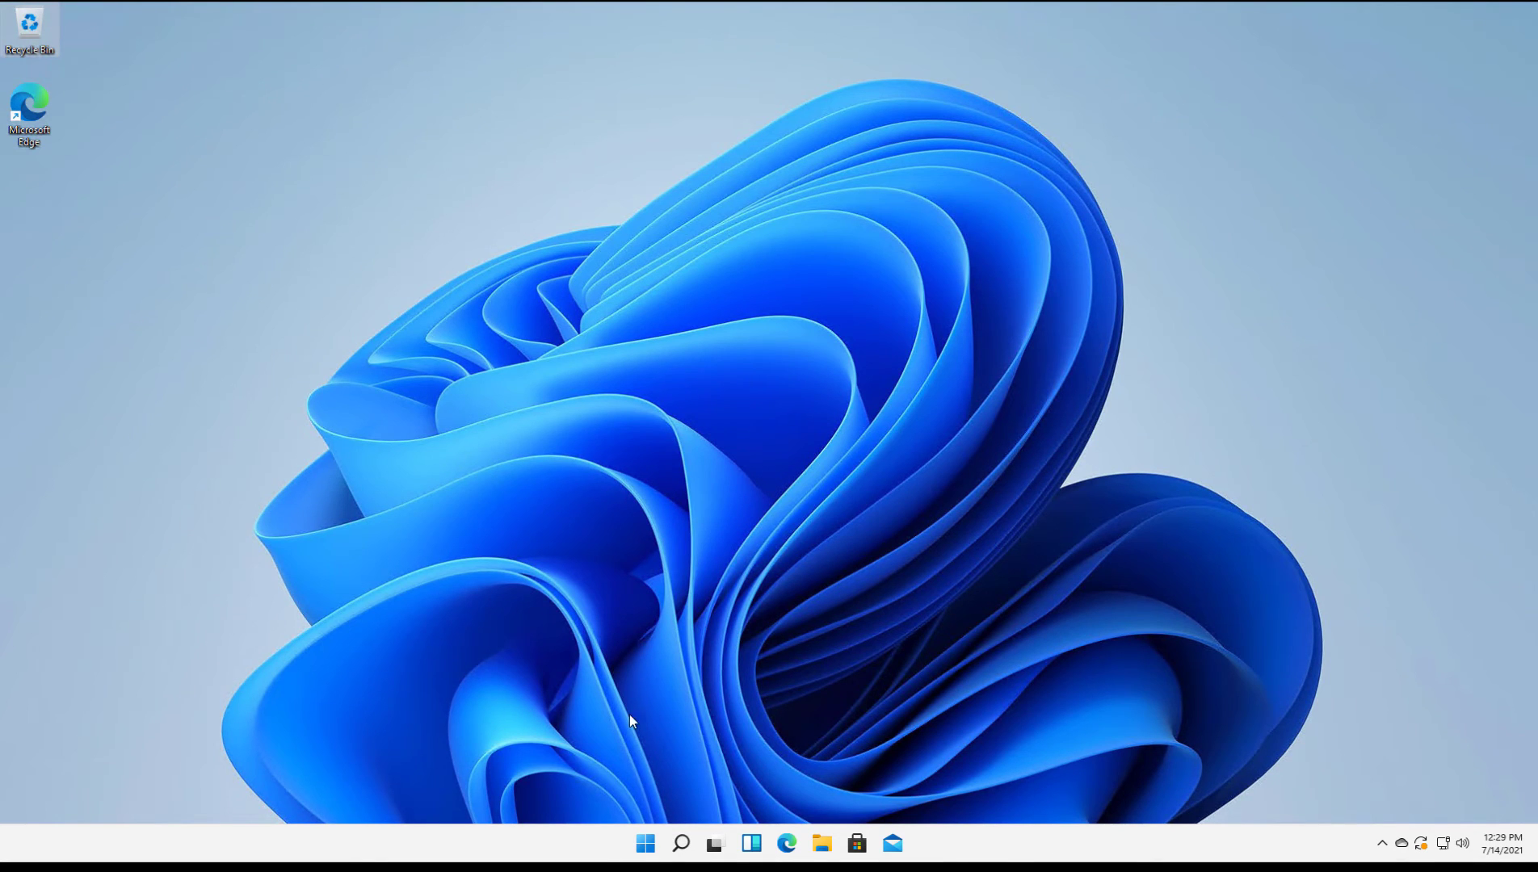
# Step: From the Start menu, go to Settings > Privacy & security > Windows Security
pyautogui.click(645, 845)
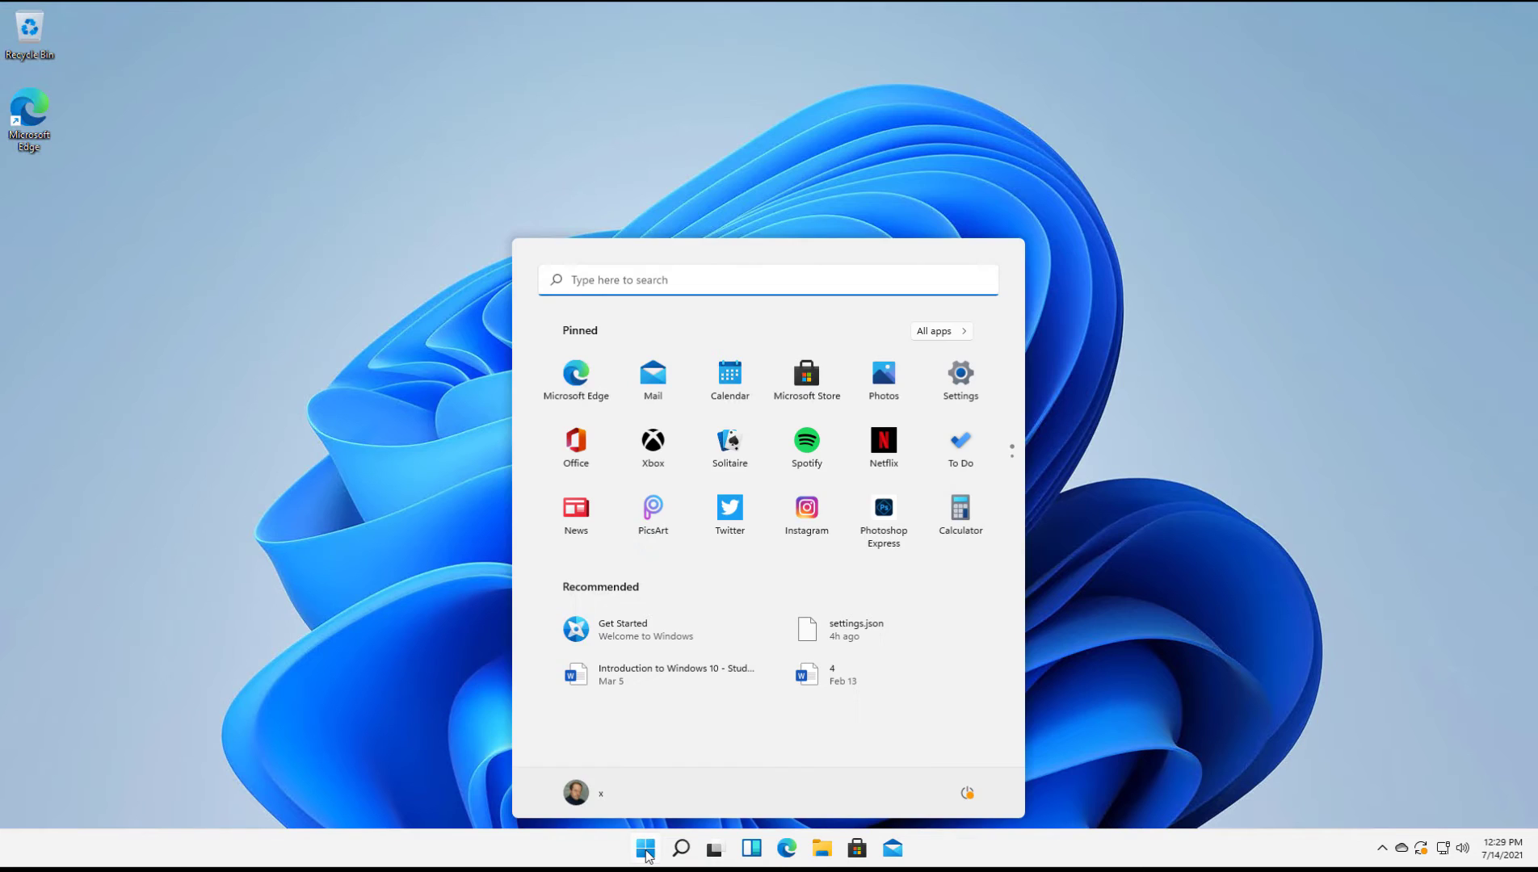
pyautogui.click(960, 377)
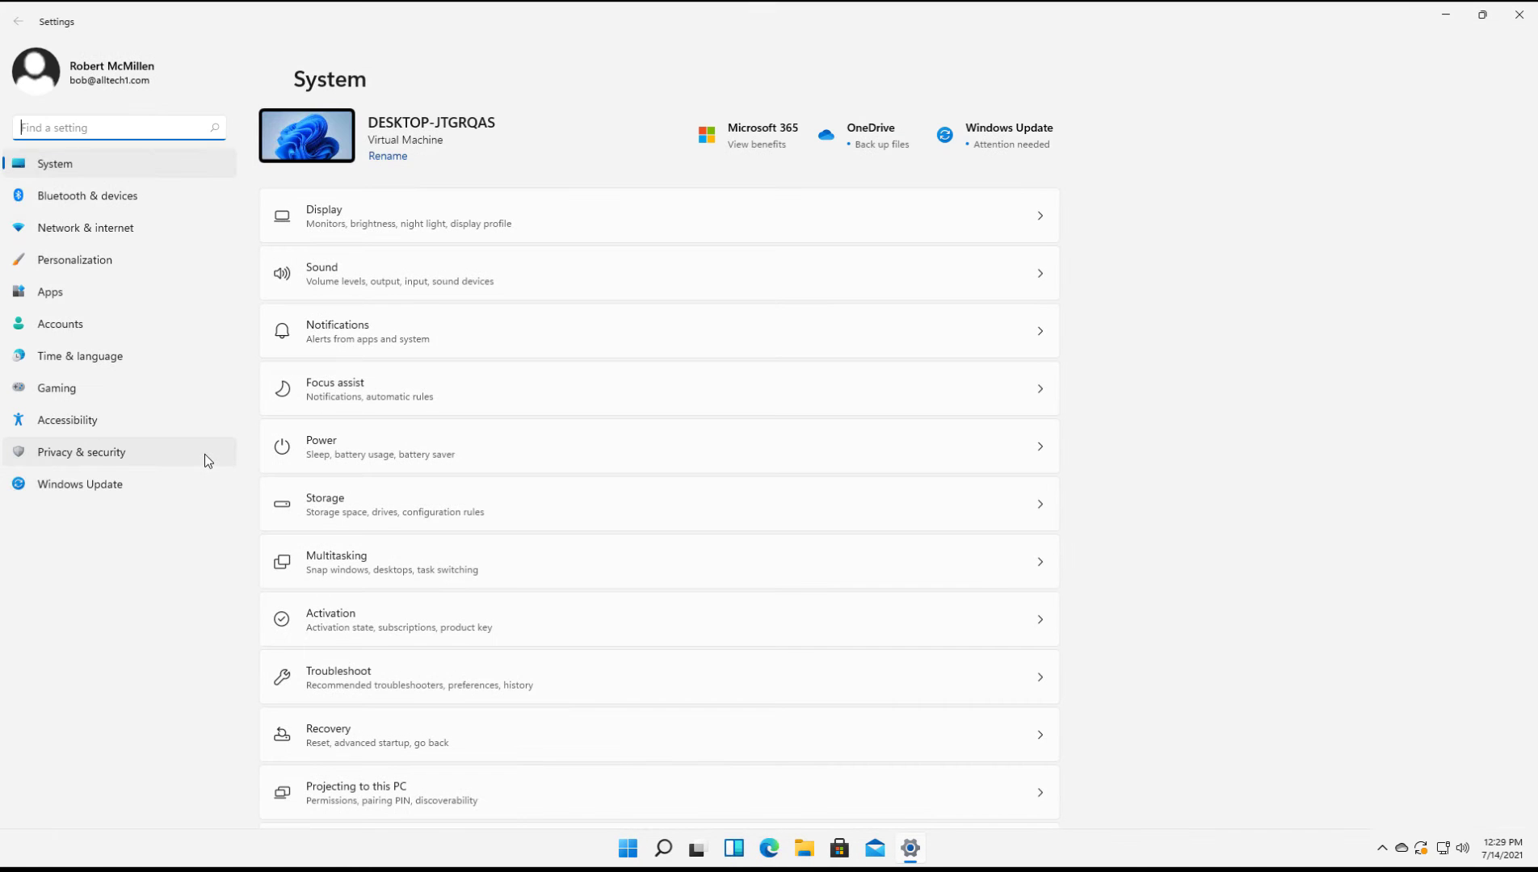
pyautogui.click(204, 454)
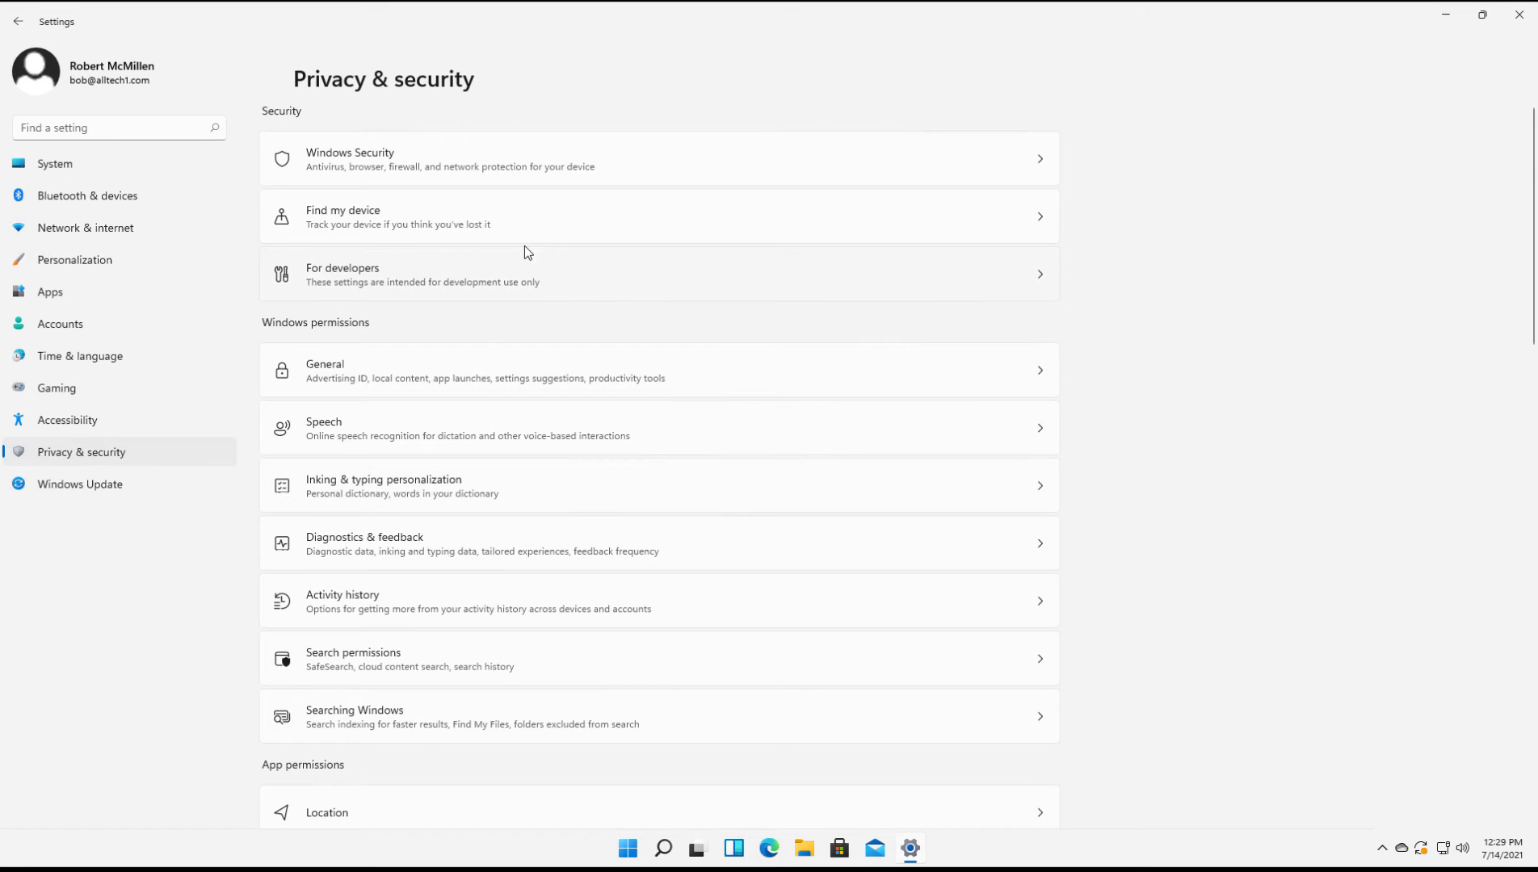
pyautogui.click(388, 162)
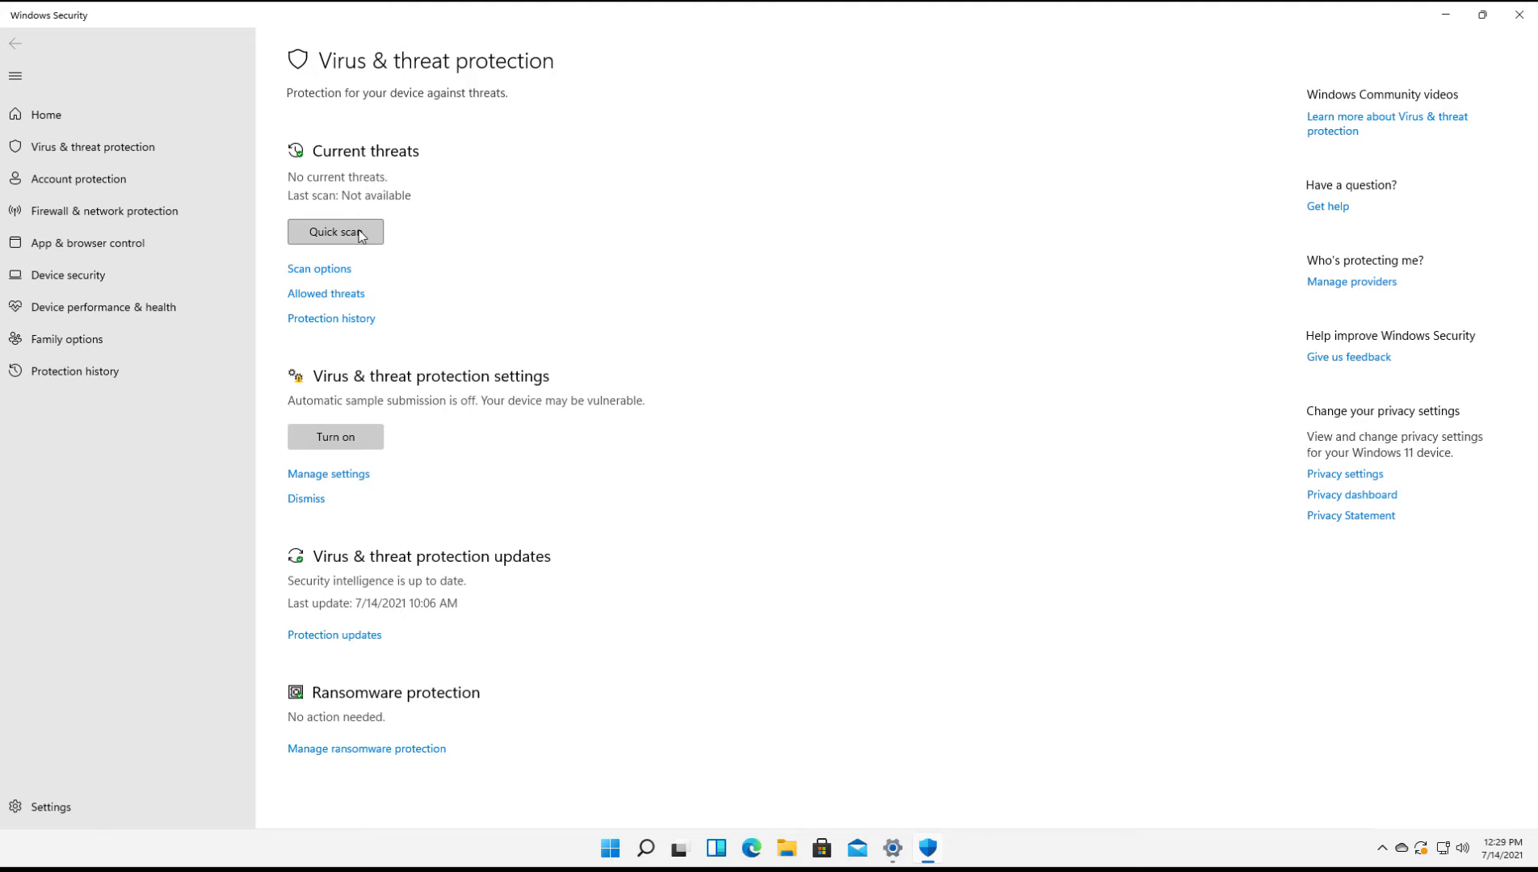
# Step: Run a quick virus scan and cancel it right away
pyautogui.click(360, 234)
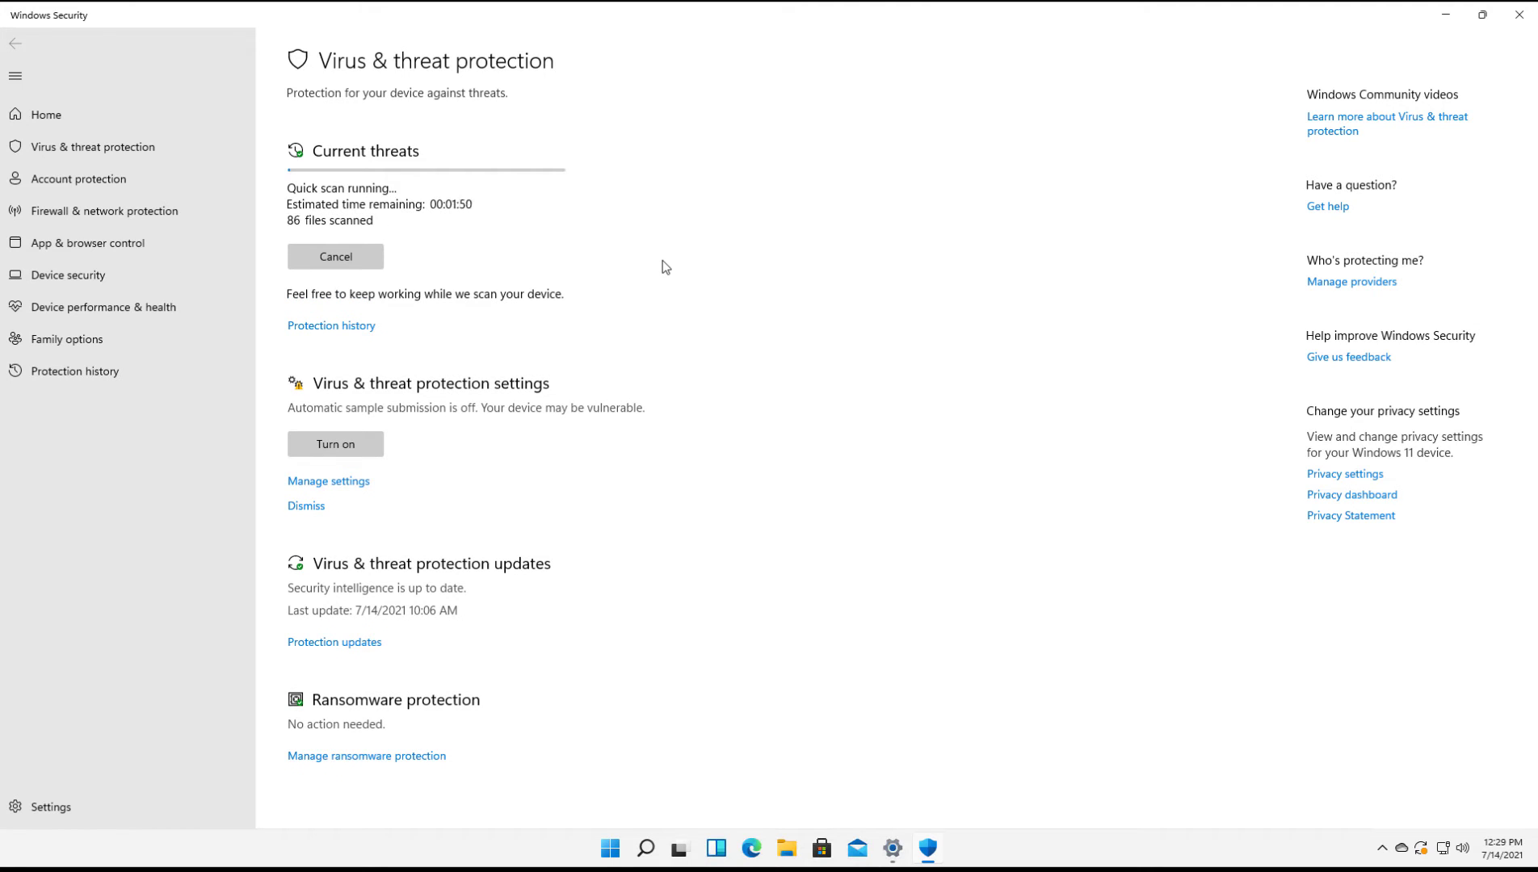
pyautogui.click(351, 264)
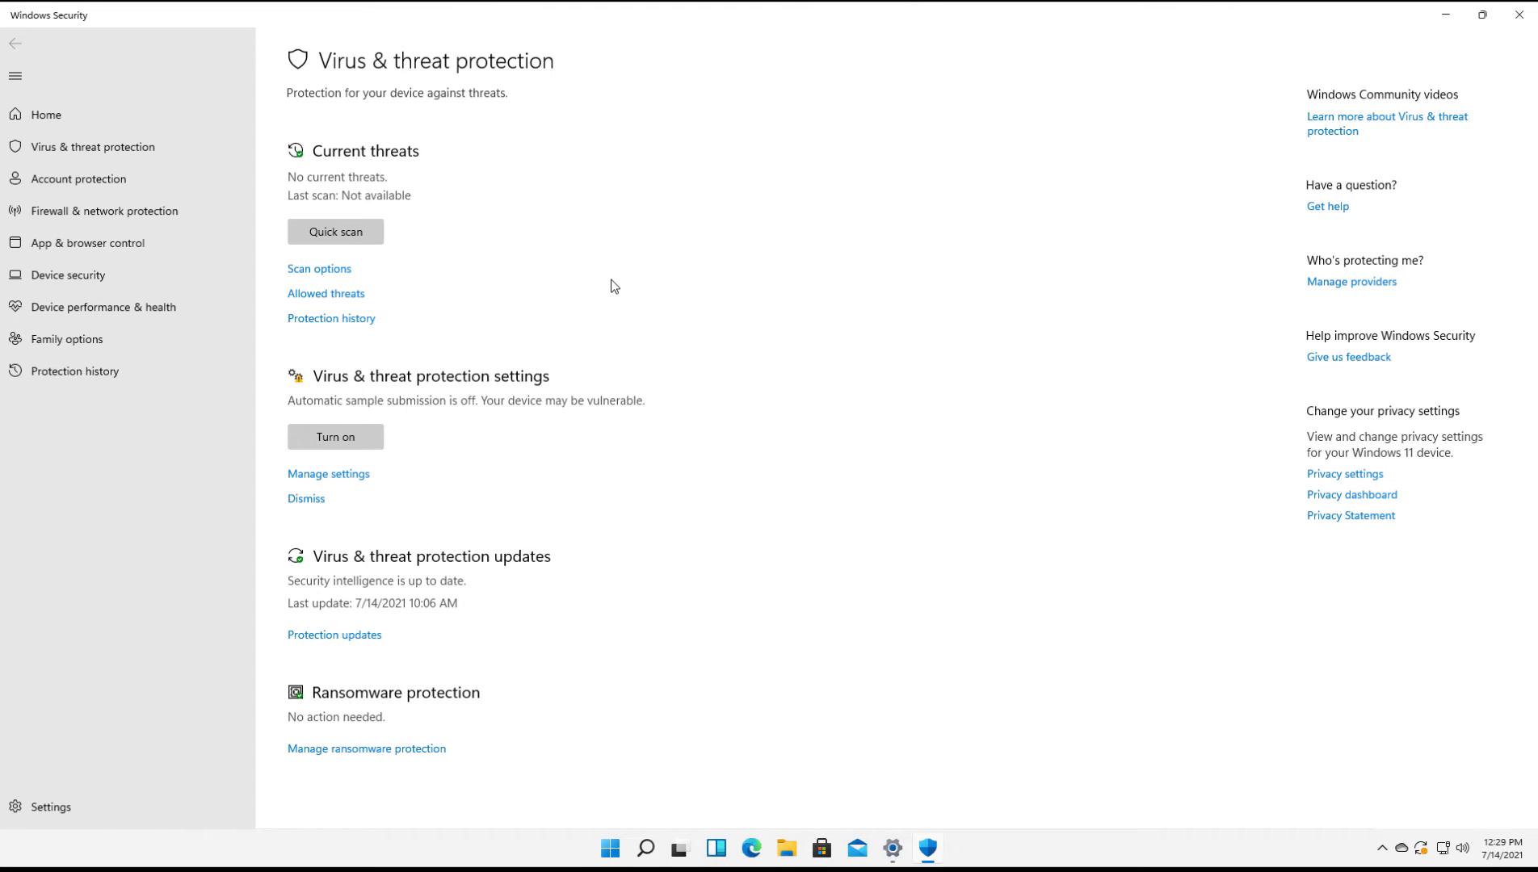
pyautogui.click(327, 271)
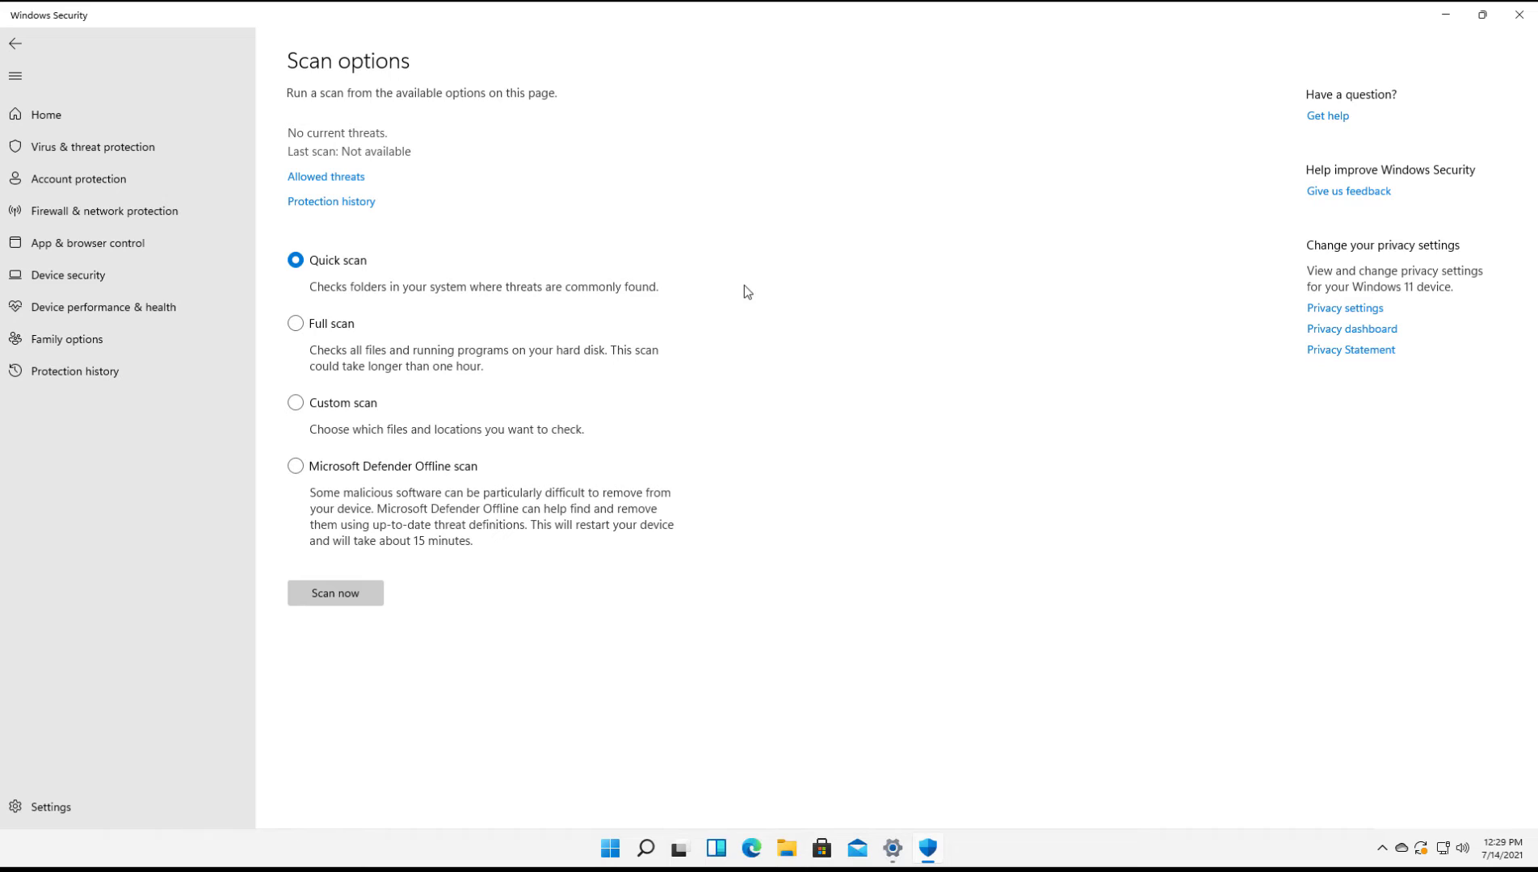
pyautogui.click(347, 333)
pyautogui.click(349, 406)
pyautogui.click(326, 472)
pyautogui.click(313, 268)
# Step: Check the Allowed threats list and return to the Virus & threat protection overview
pyautogui.click(17, 46)
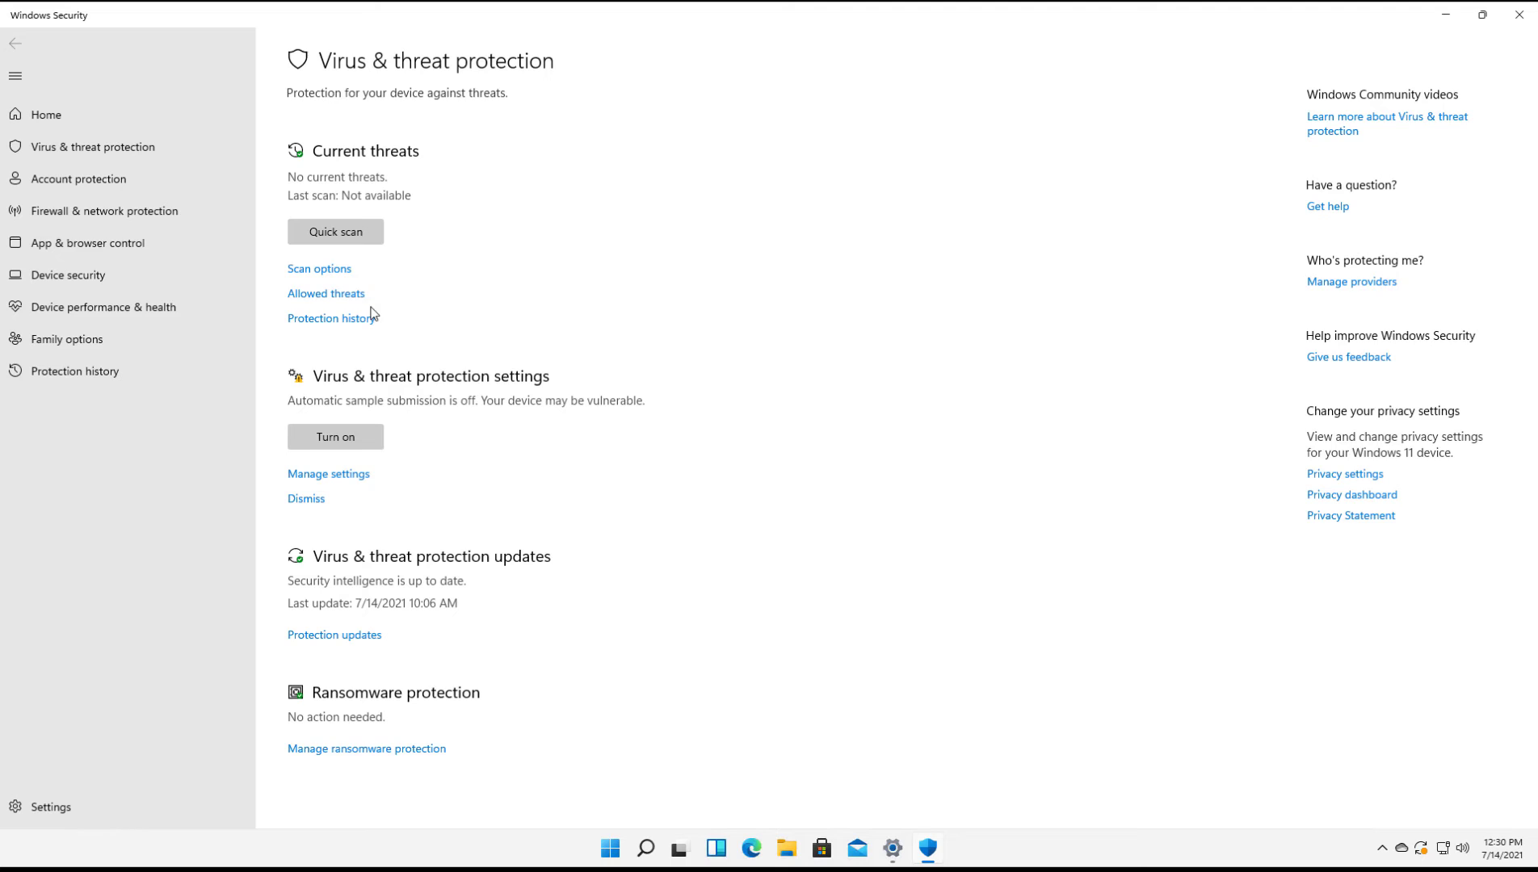
pyautogui.click(349, 296)
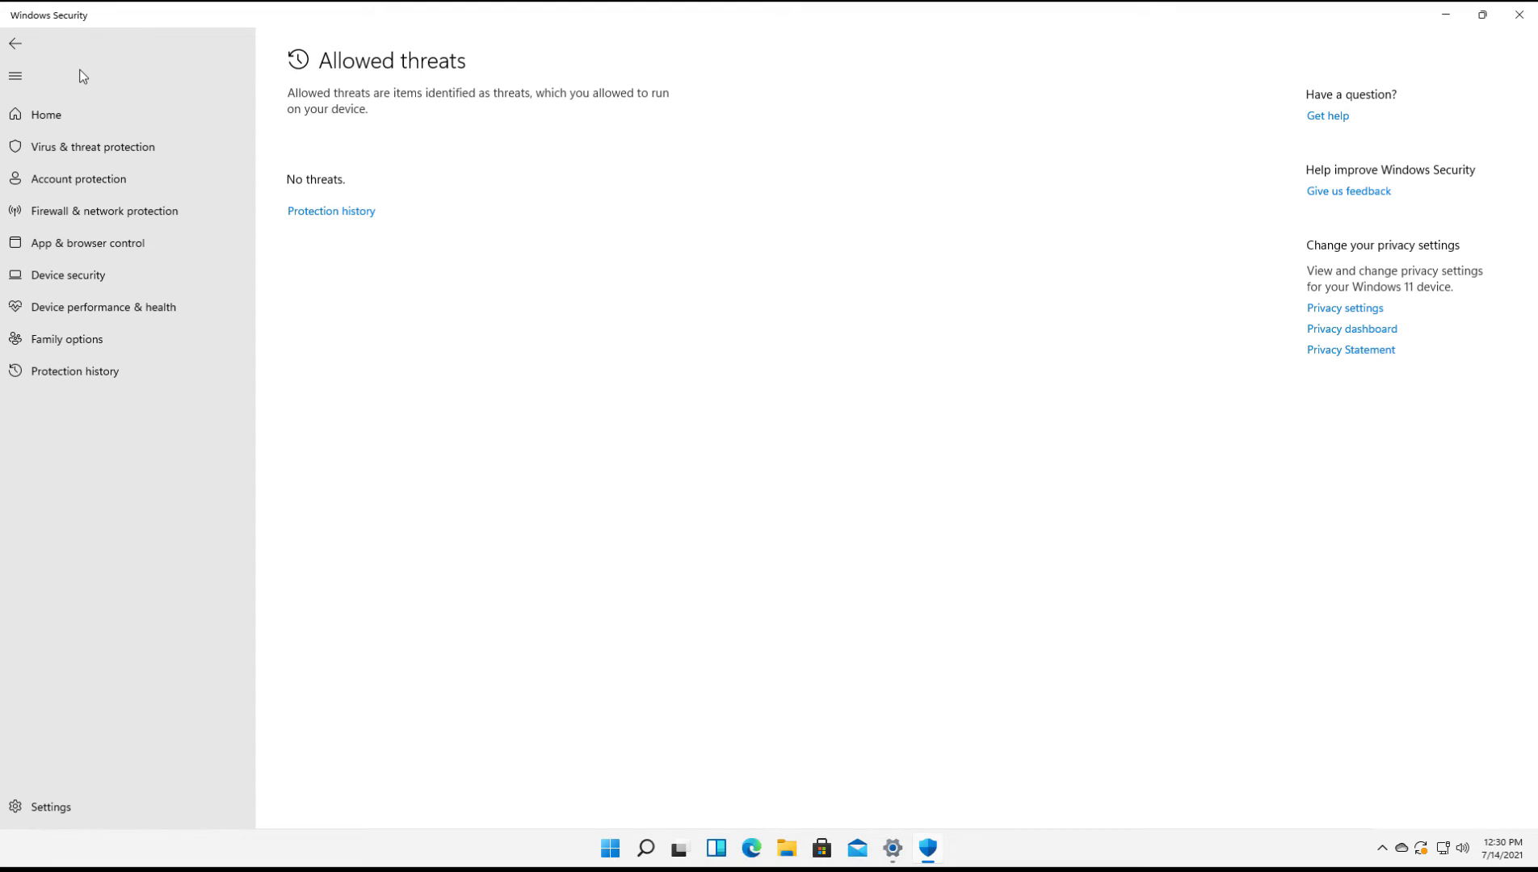
pyautogui.click(15, 44)
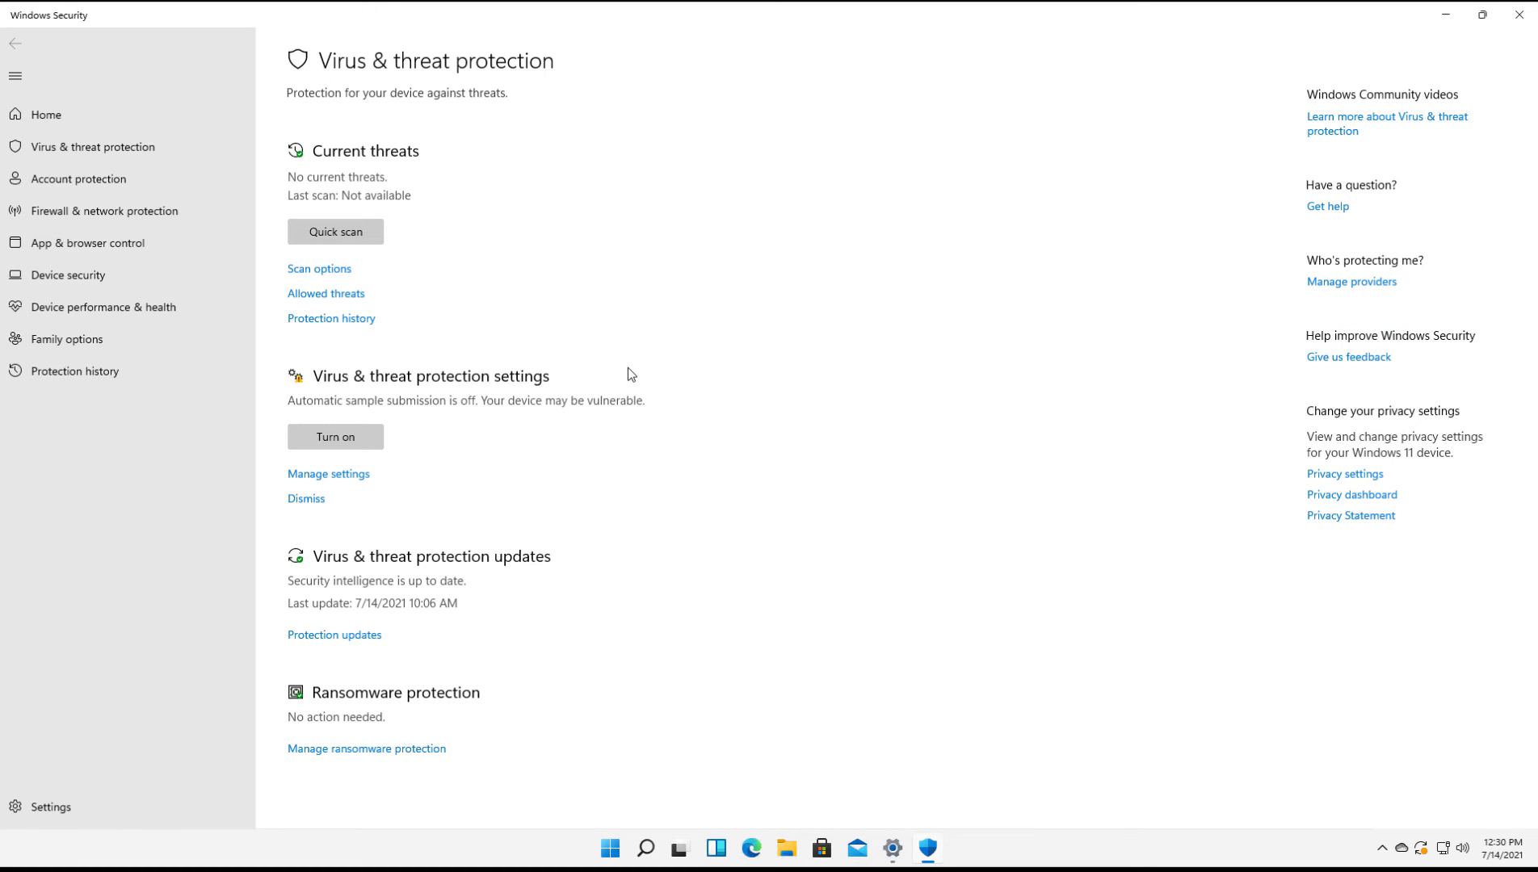
# Step: Remove the automatic sample submission warning from Protection history, approving the permission prompt
pyautogui.click(365, 319)
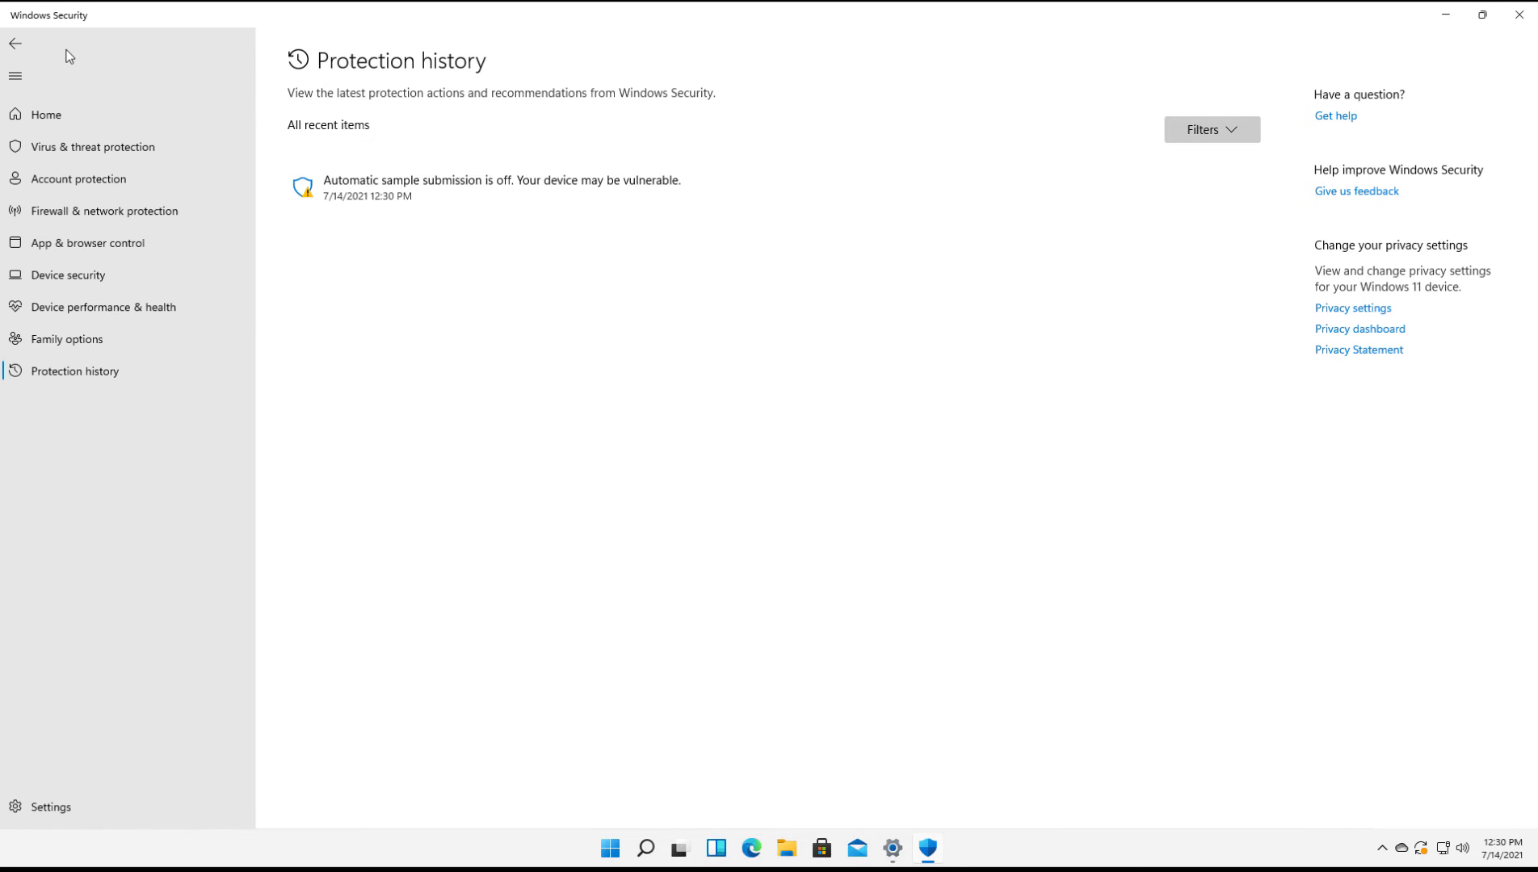
pyautogui.click(355, 191)
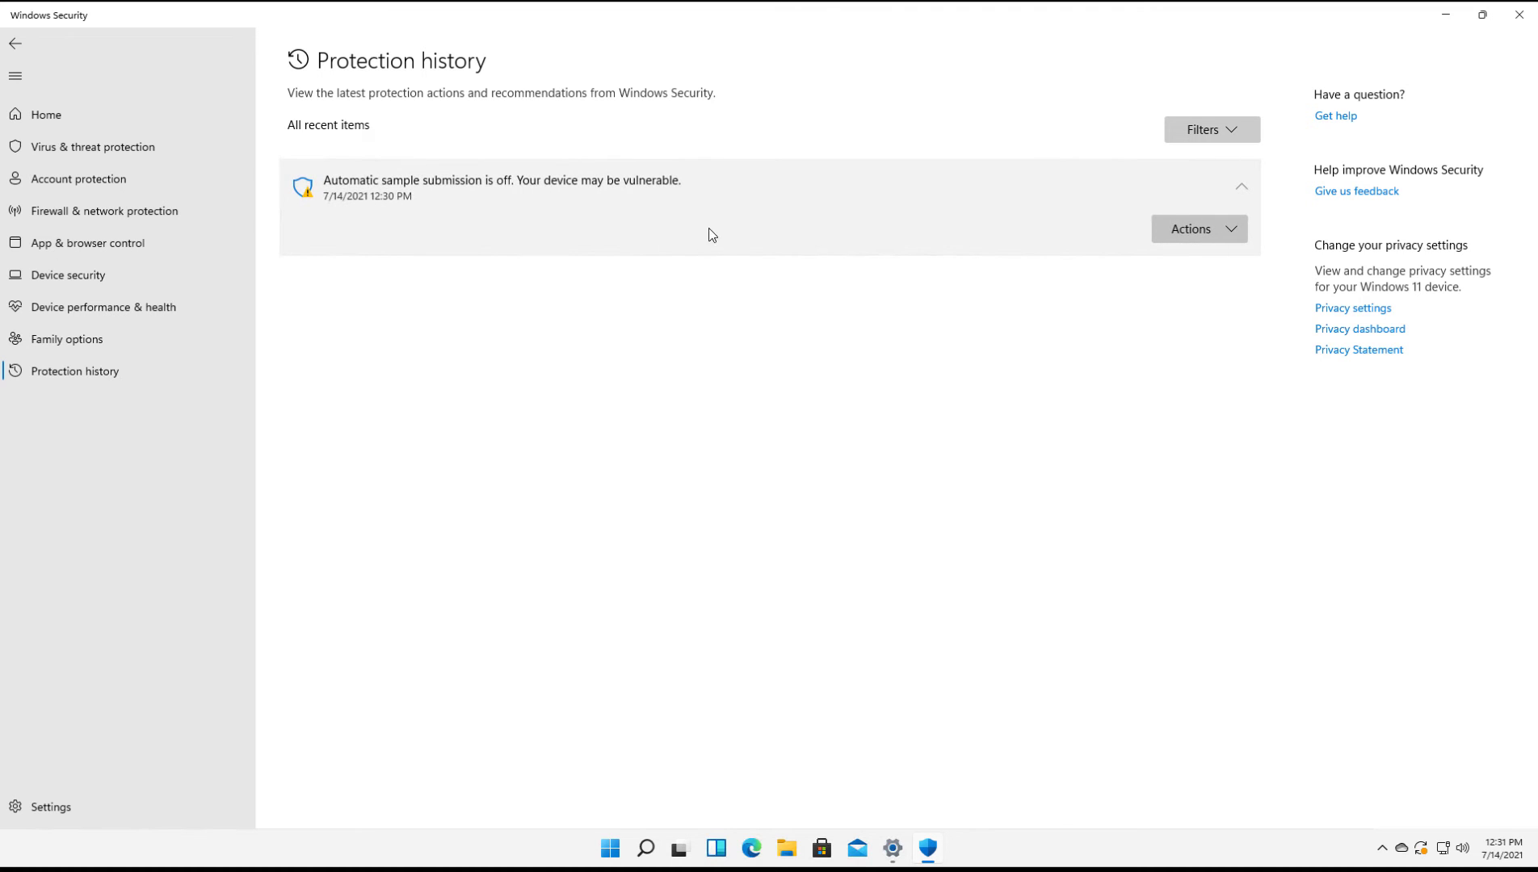
pyautogui.click(1177, 228)
pyautogui.click(1186, 261)
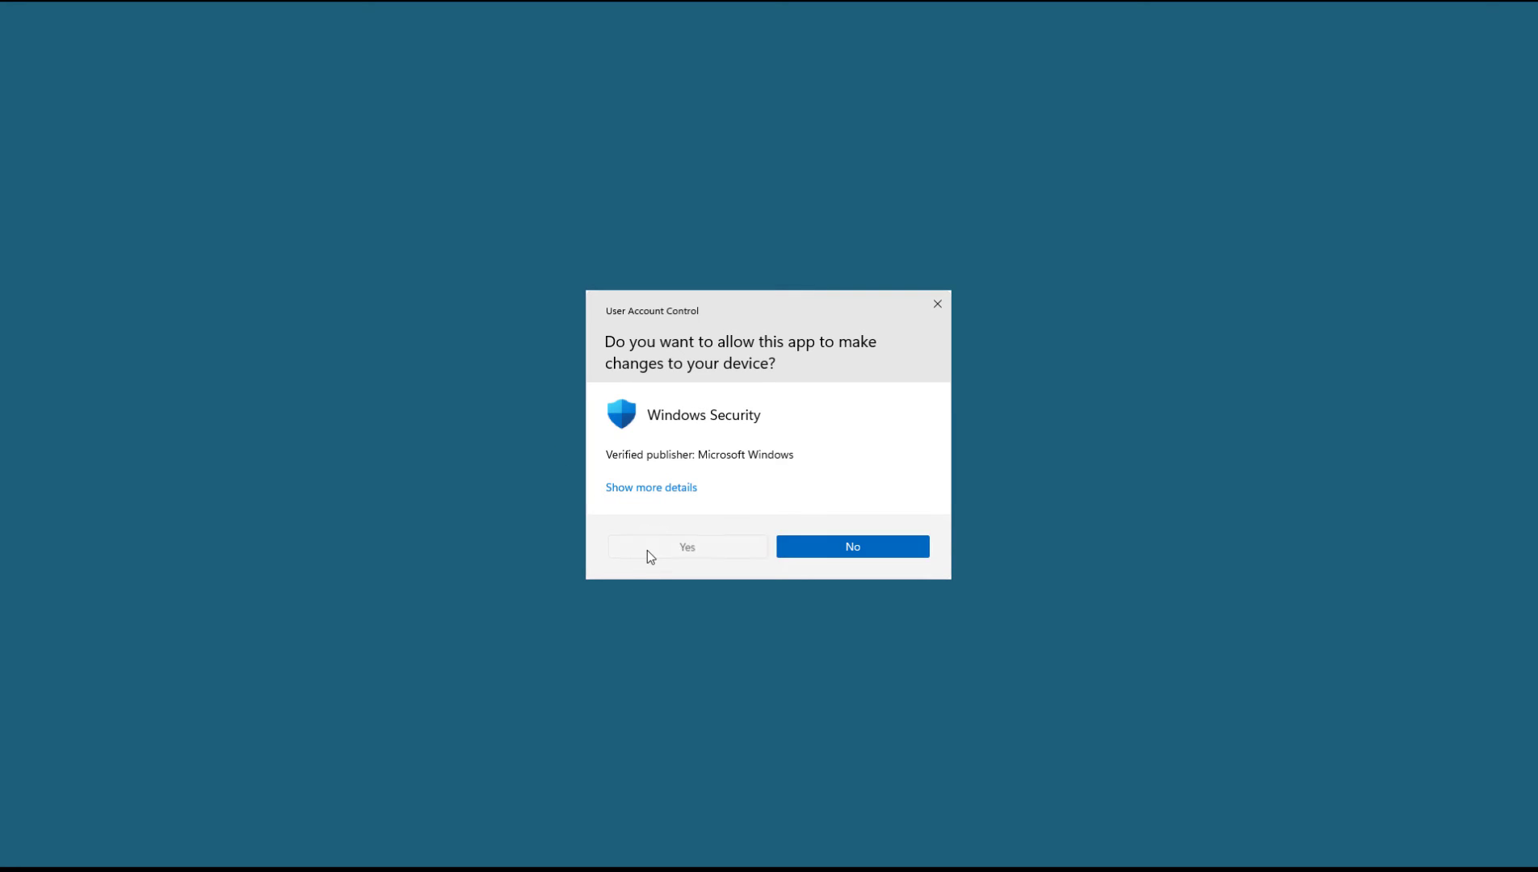
pyautogui.click(647, 550)
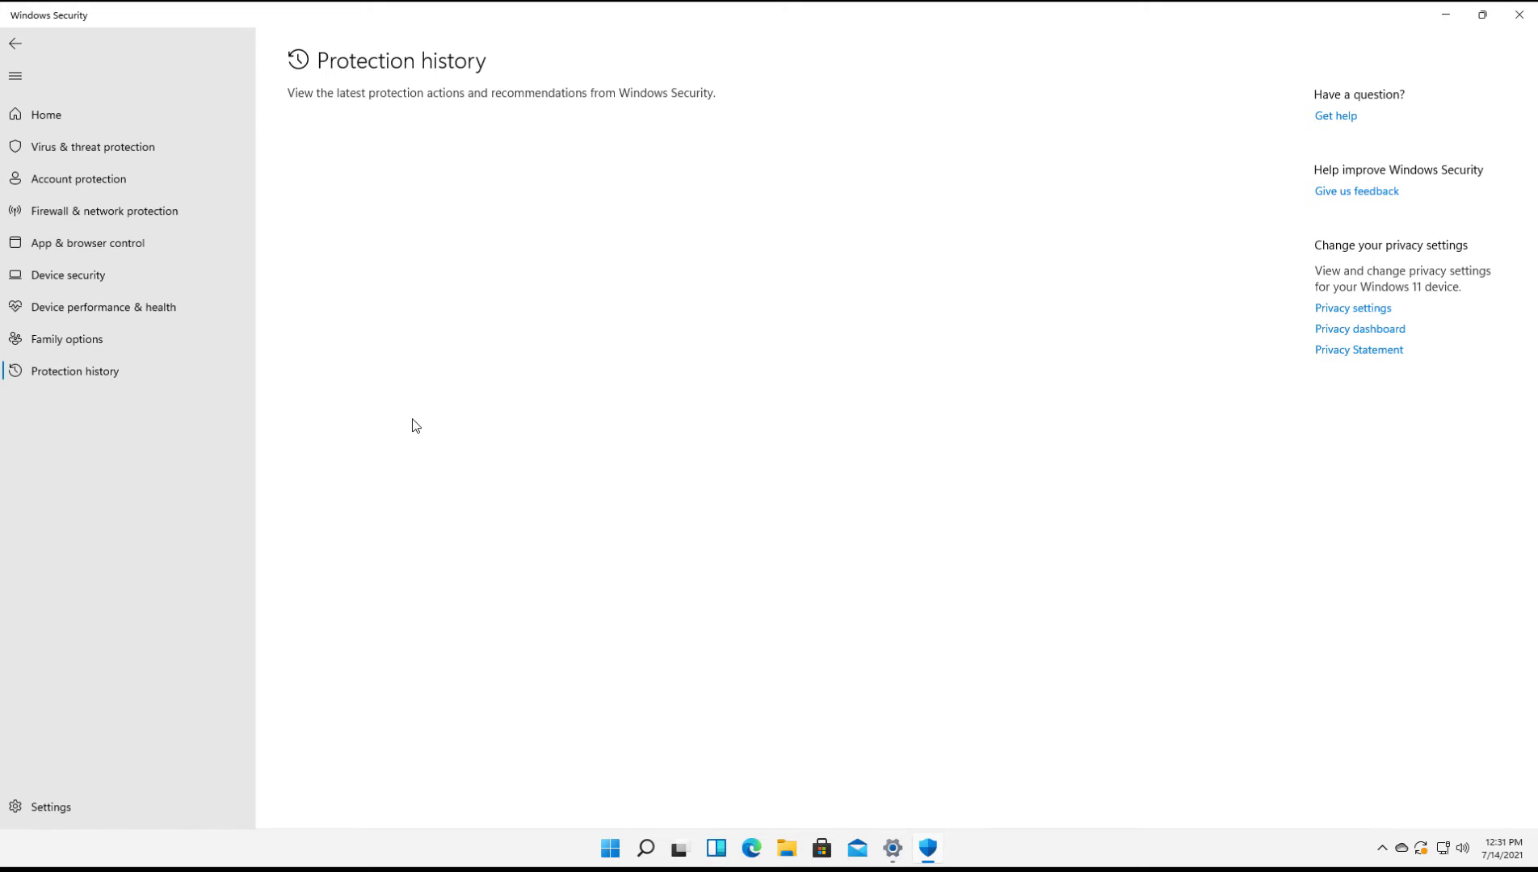
pyautogui.click(14, 43)
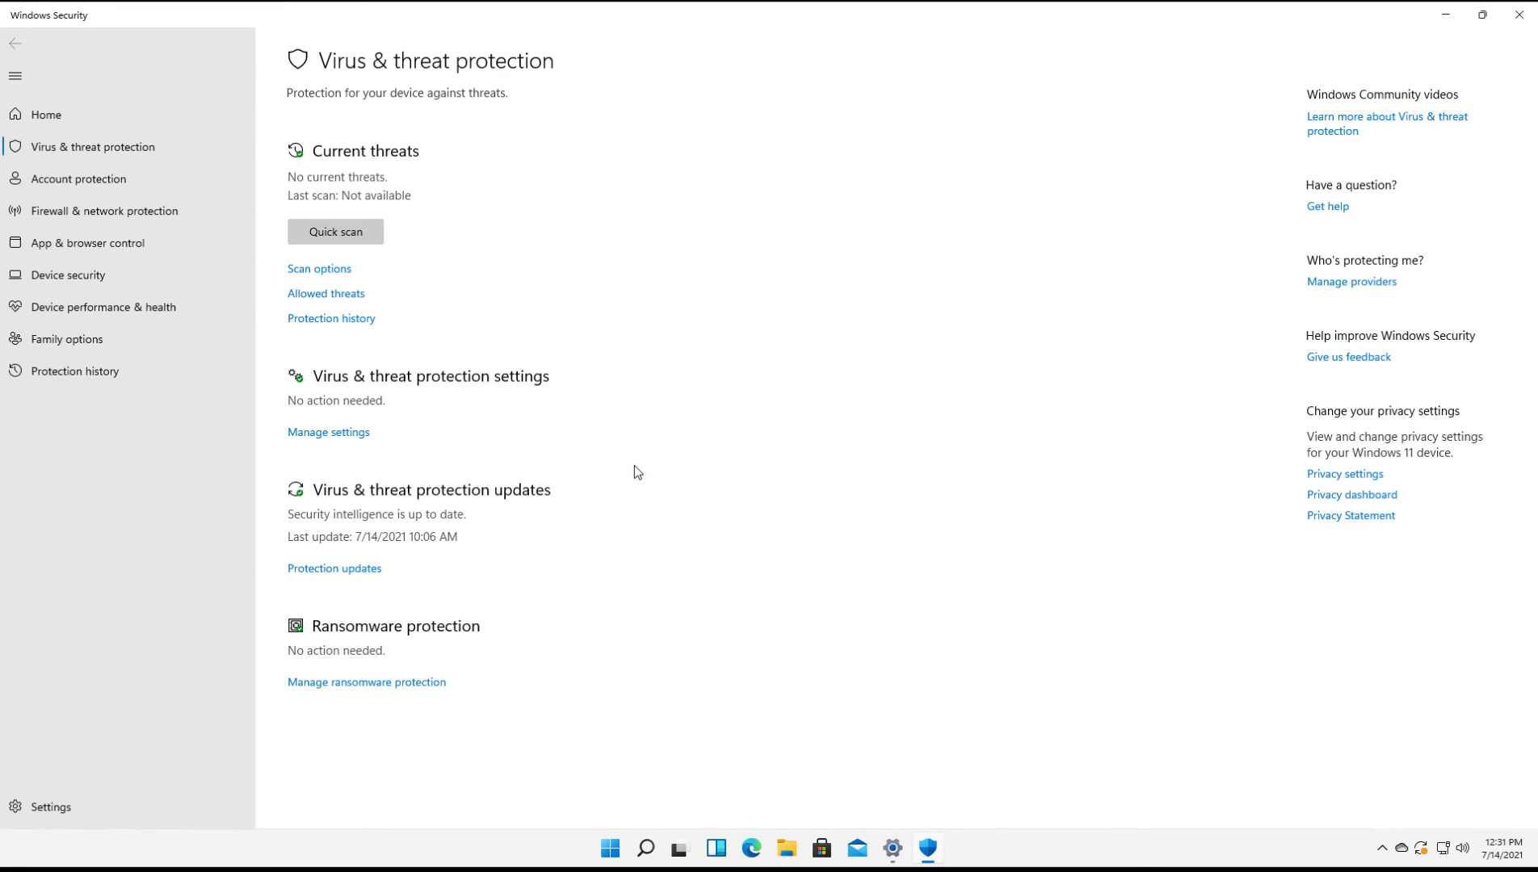
# Step: Open Manage settings and scroll down to Controlled folder access and Exclusions
pyautogui.click(328, 434)
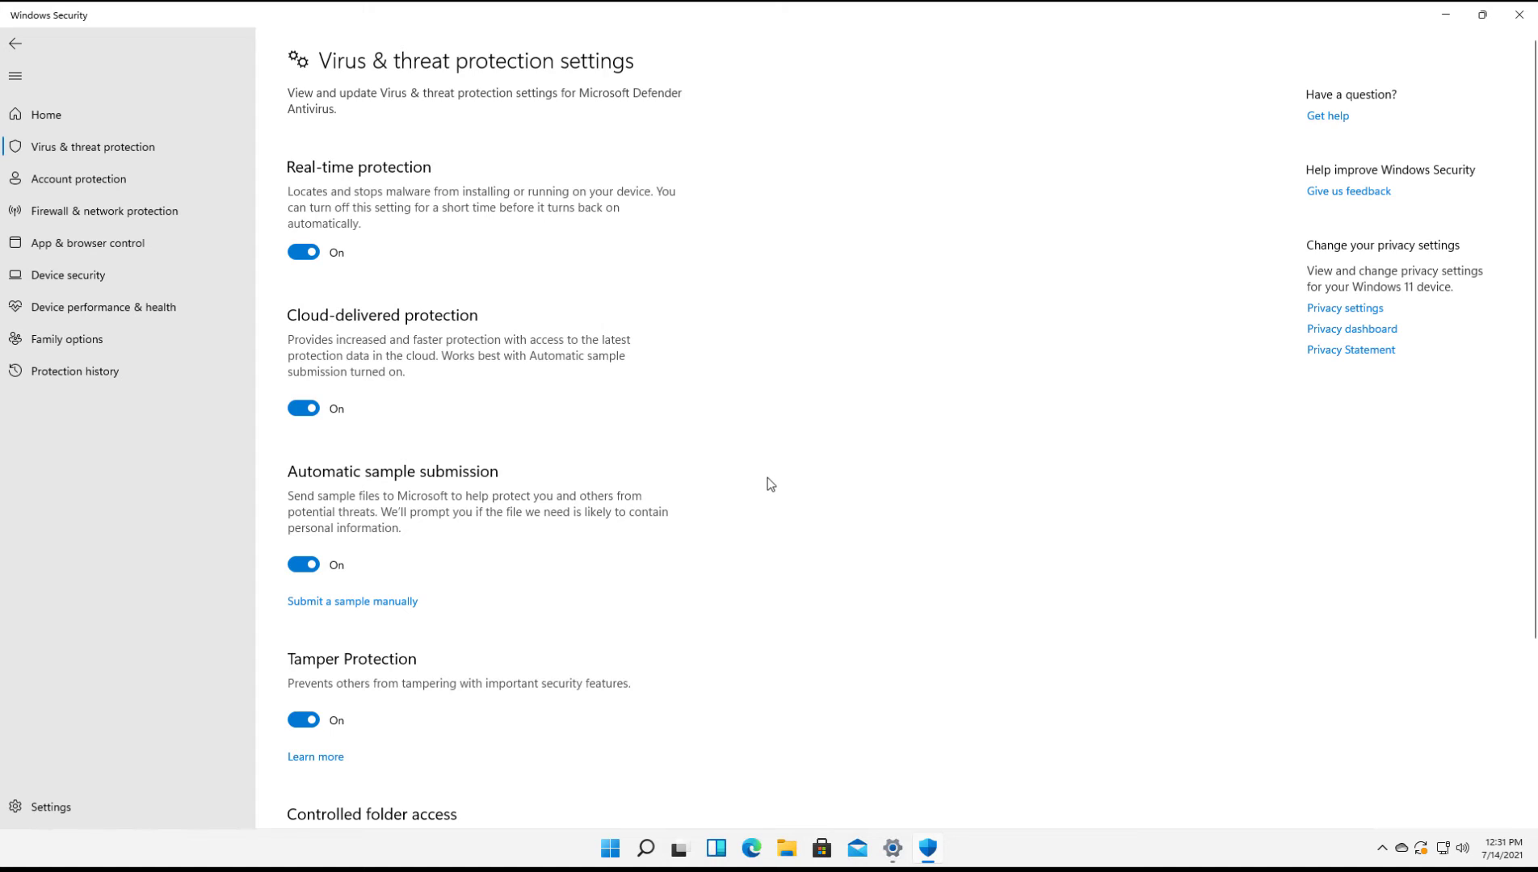
pyautogui.scroll(-3, 768, 477)
pyautogui.scroll(3, 768, 478)
pyautogui.scroll(-3, 452, 510)
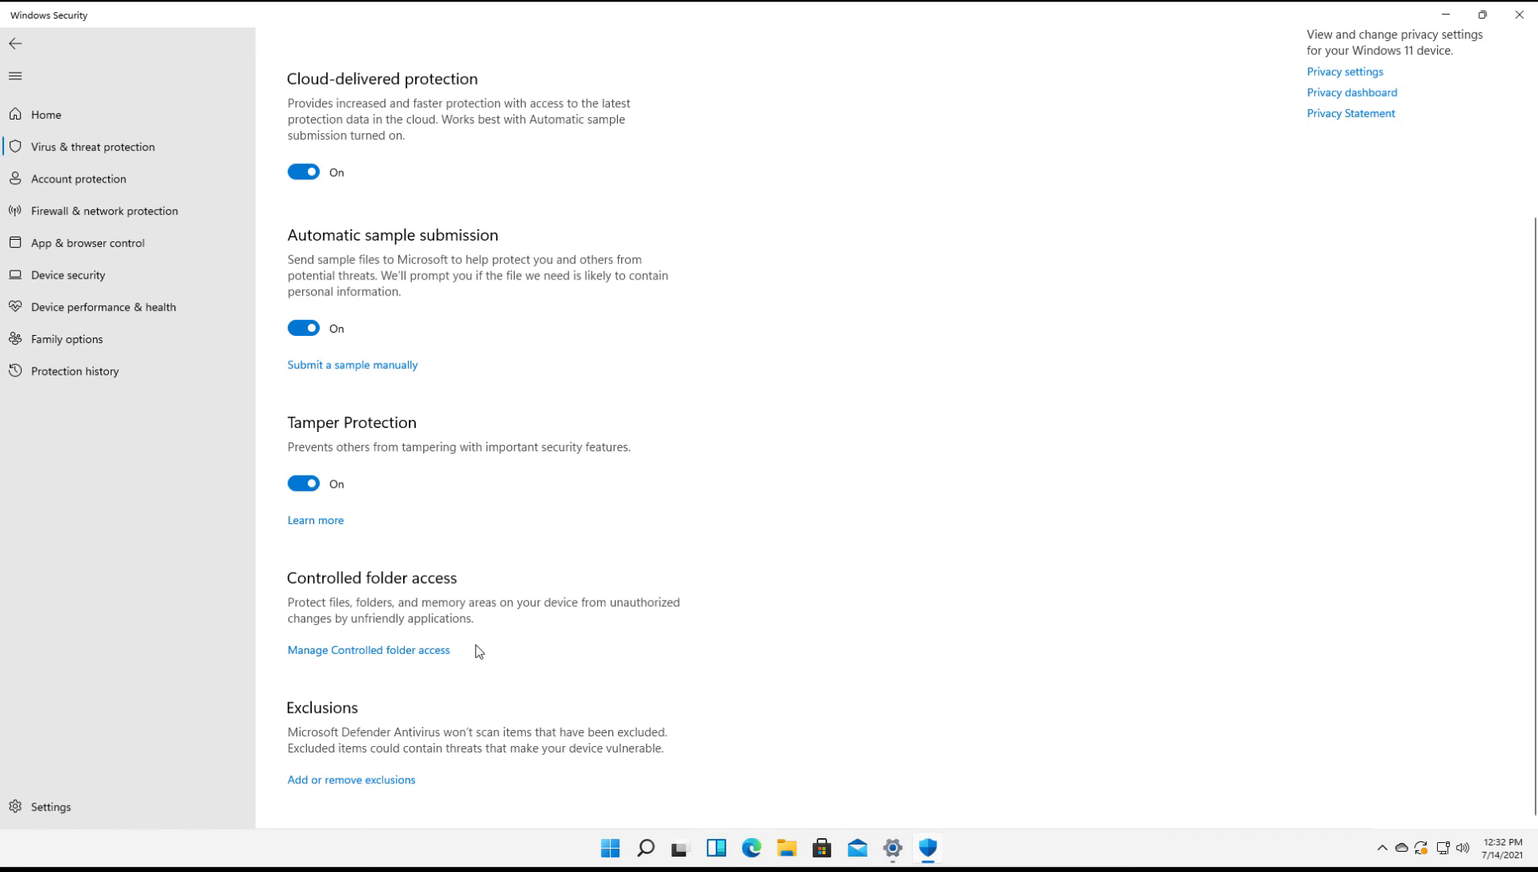
# Step: Switch Controlled folder access off and back on, approving the administrator prompt
pyautogui.click(418, 650)
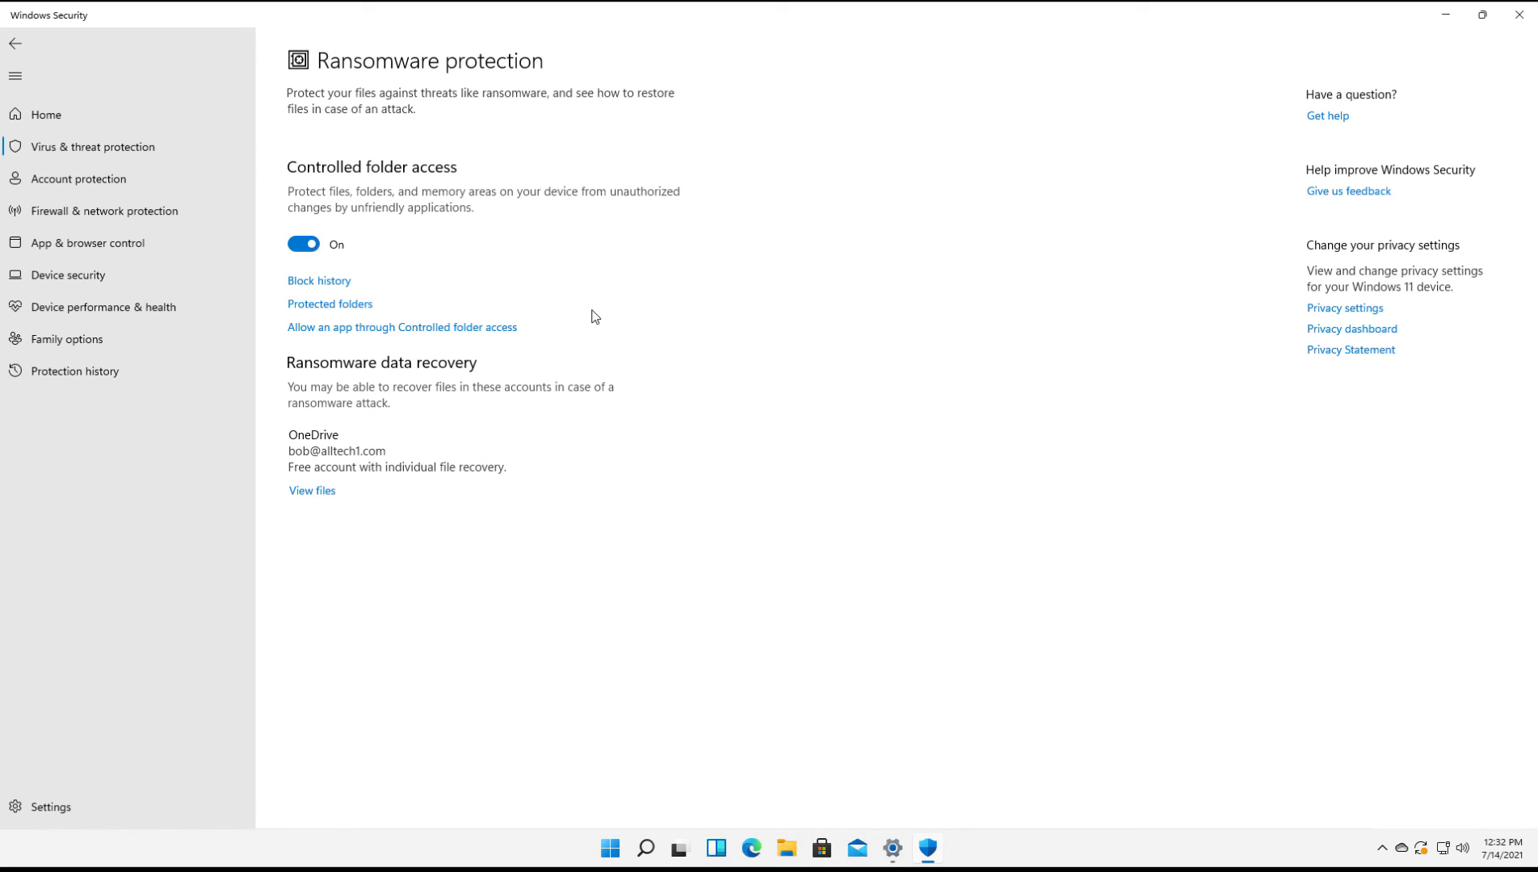
pyautogui.click(304, 245)
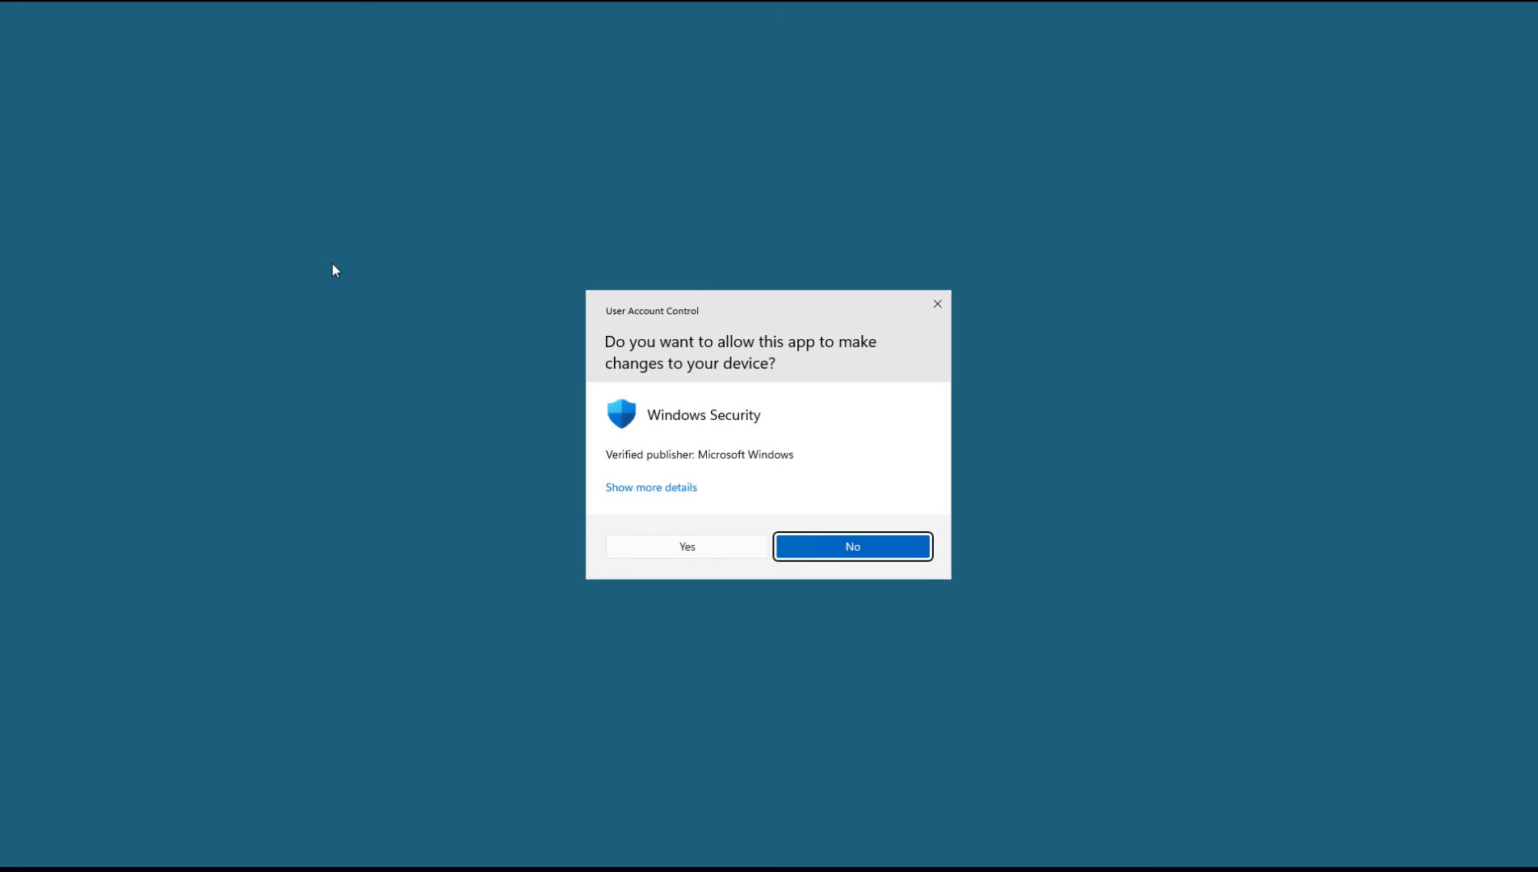
pyautogui.click(687, 546)
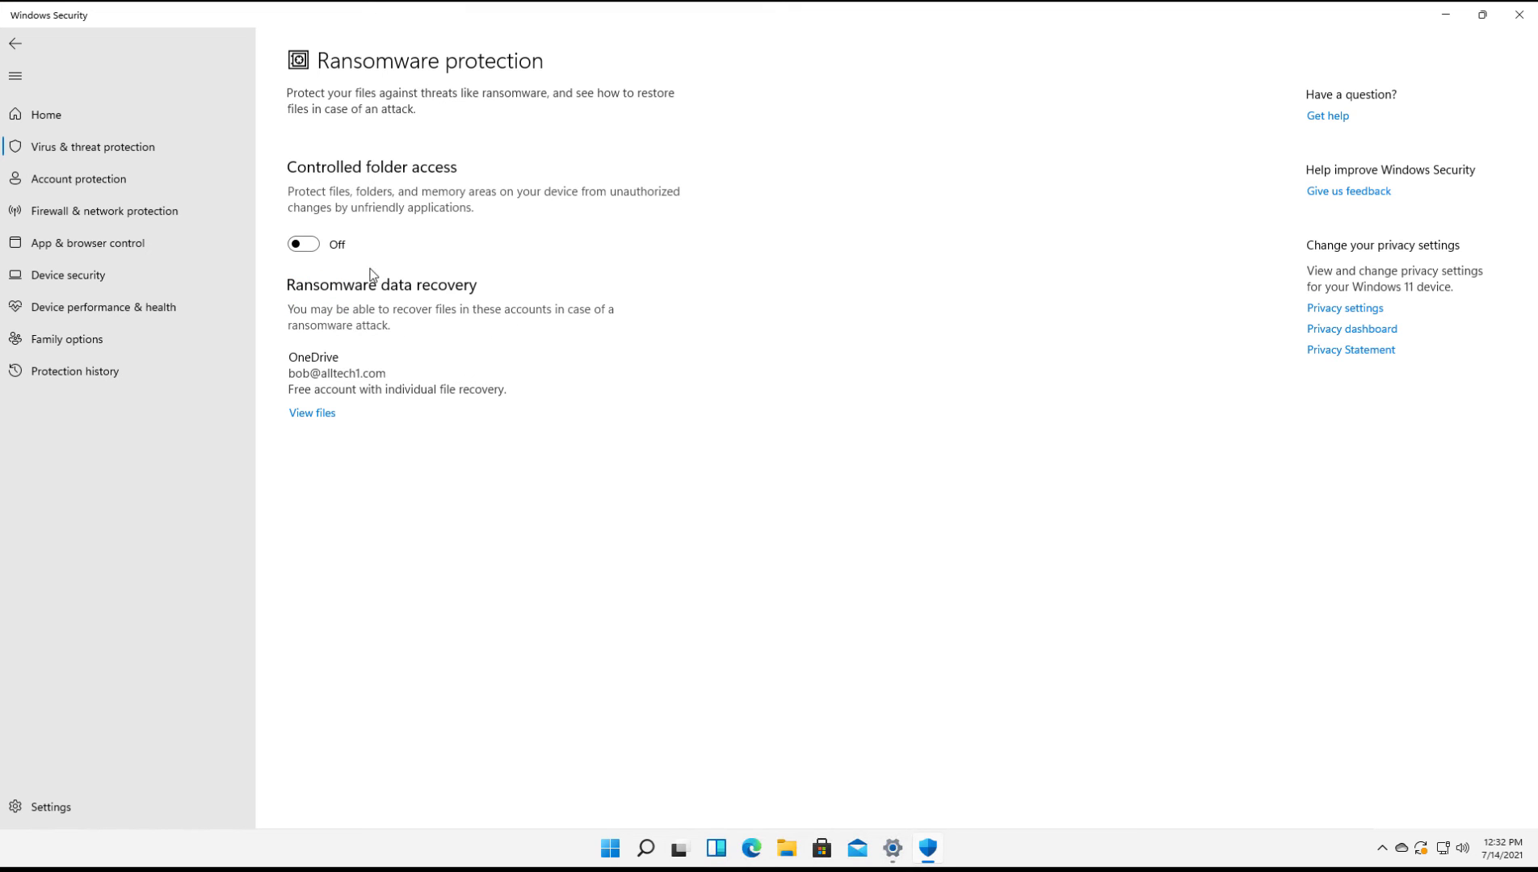
pyautogui.click(320, 244)
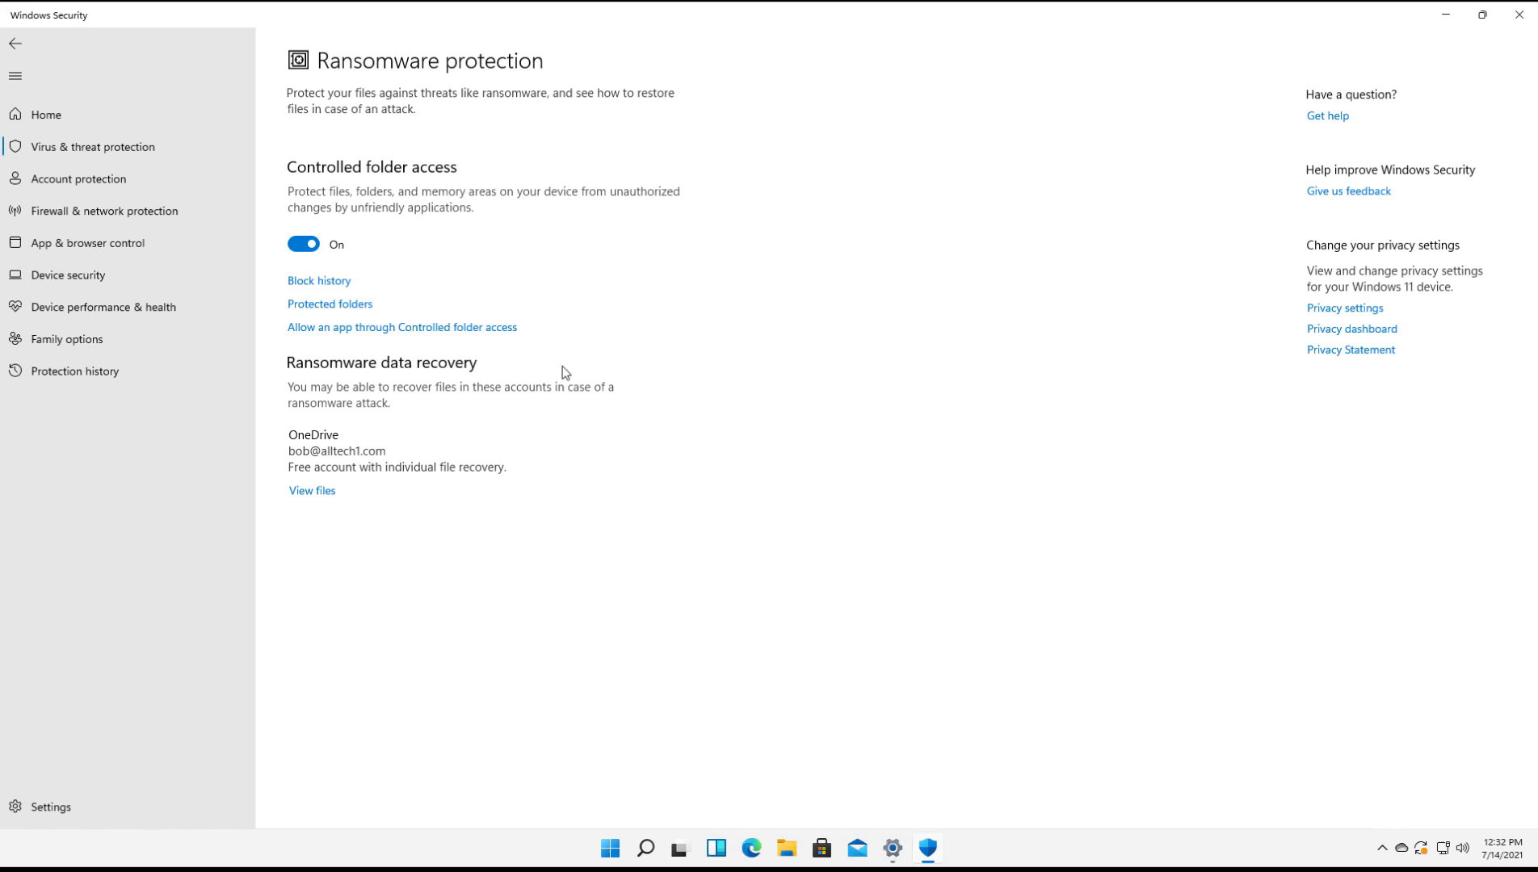
# Step: Review the Protected folders list, then return to the Ransomware protection page
pyautogui.click(351, 303)
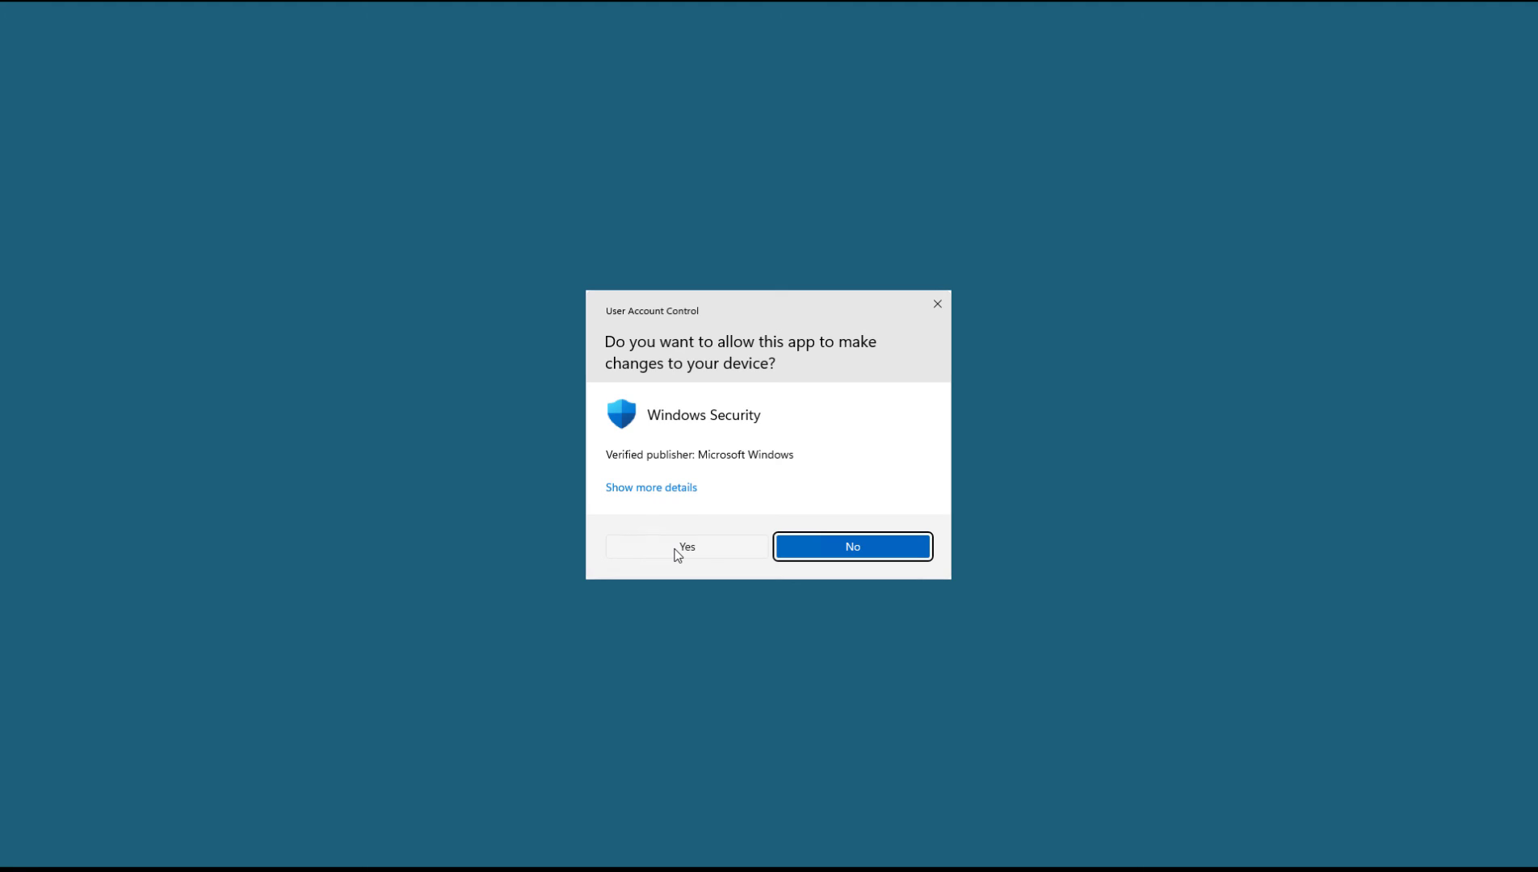
pyautogui.click(679, 548)
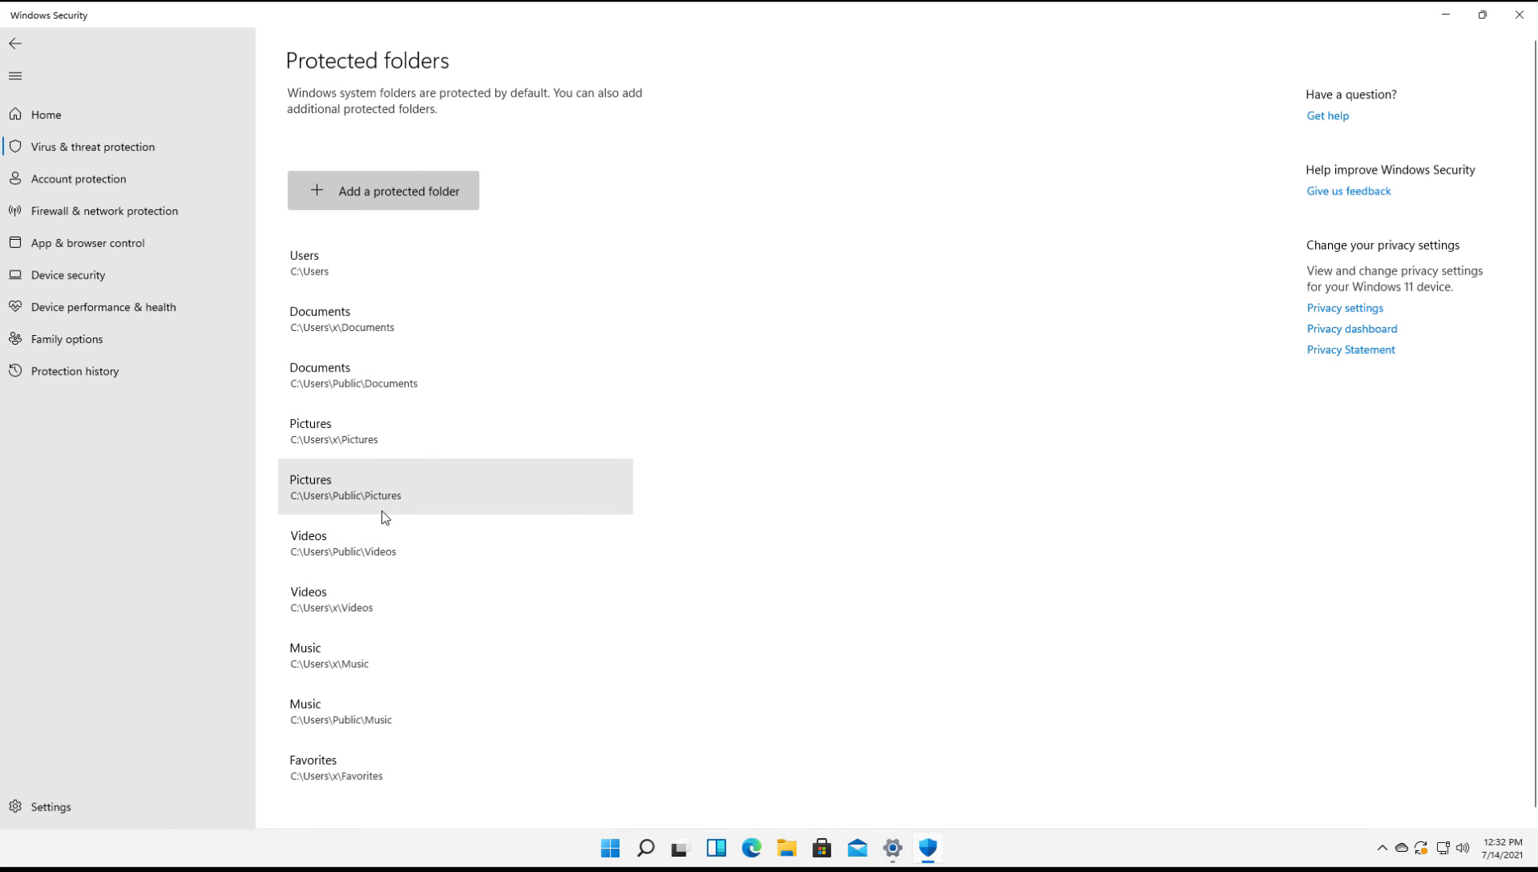
pyautogui.scroll(-1, 472, 533)
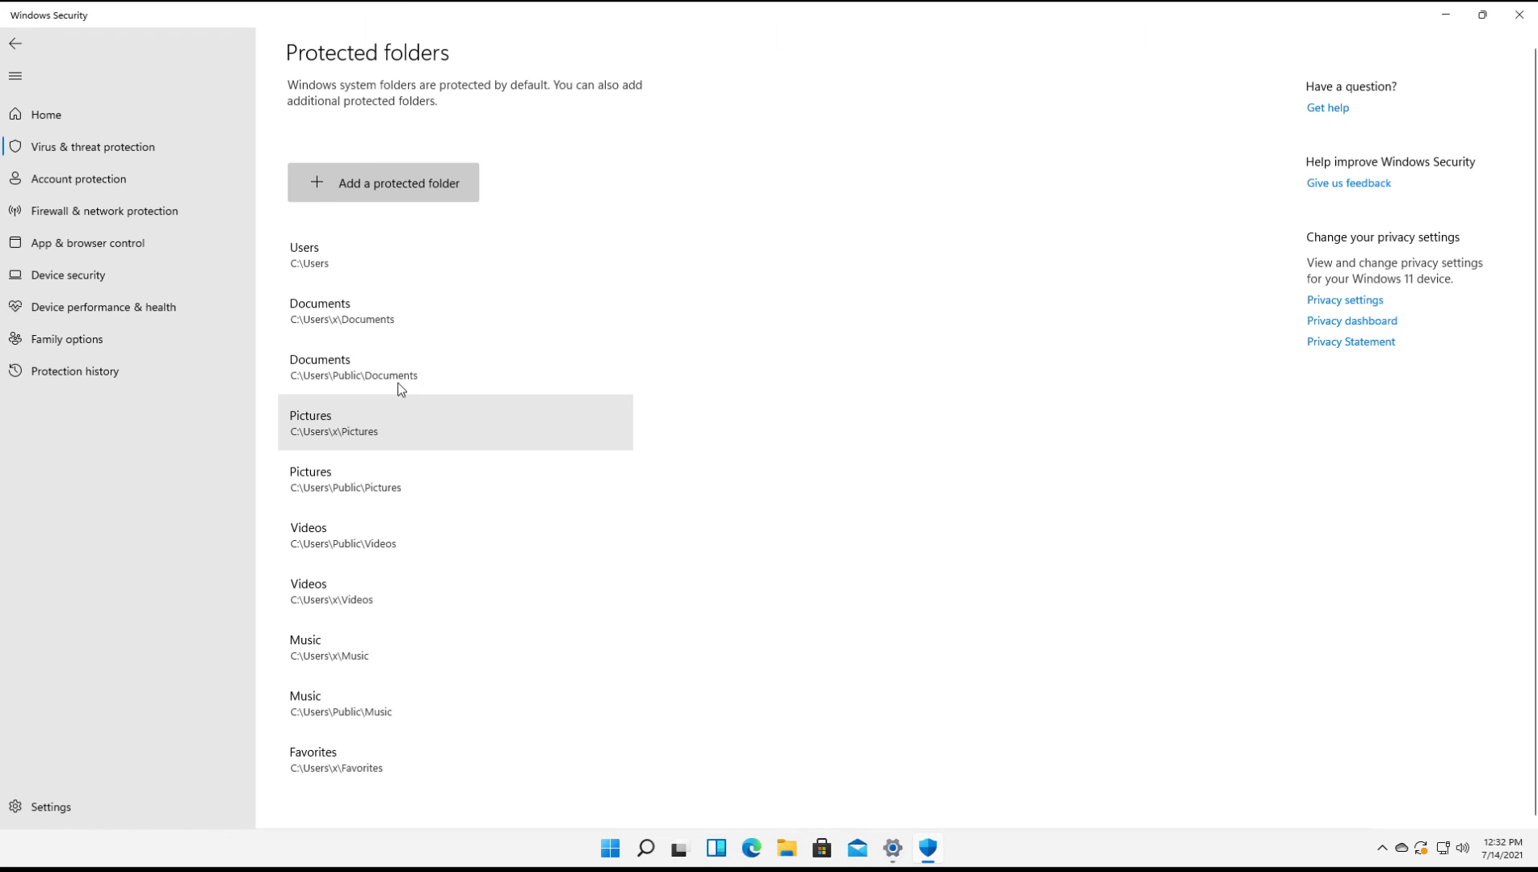
pyautogui.click(15, 47)
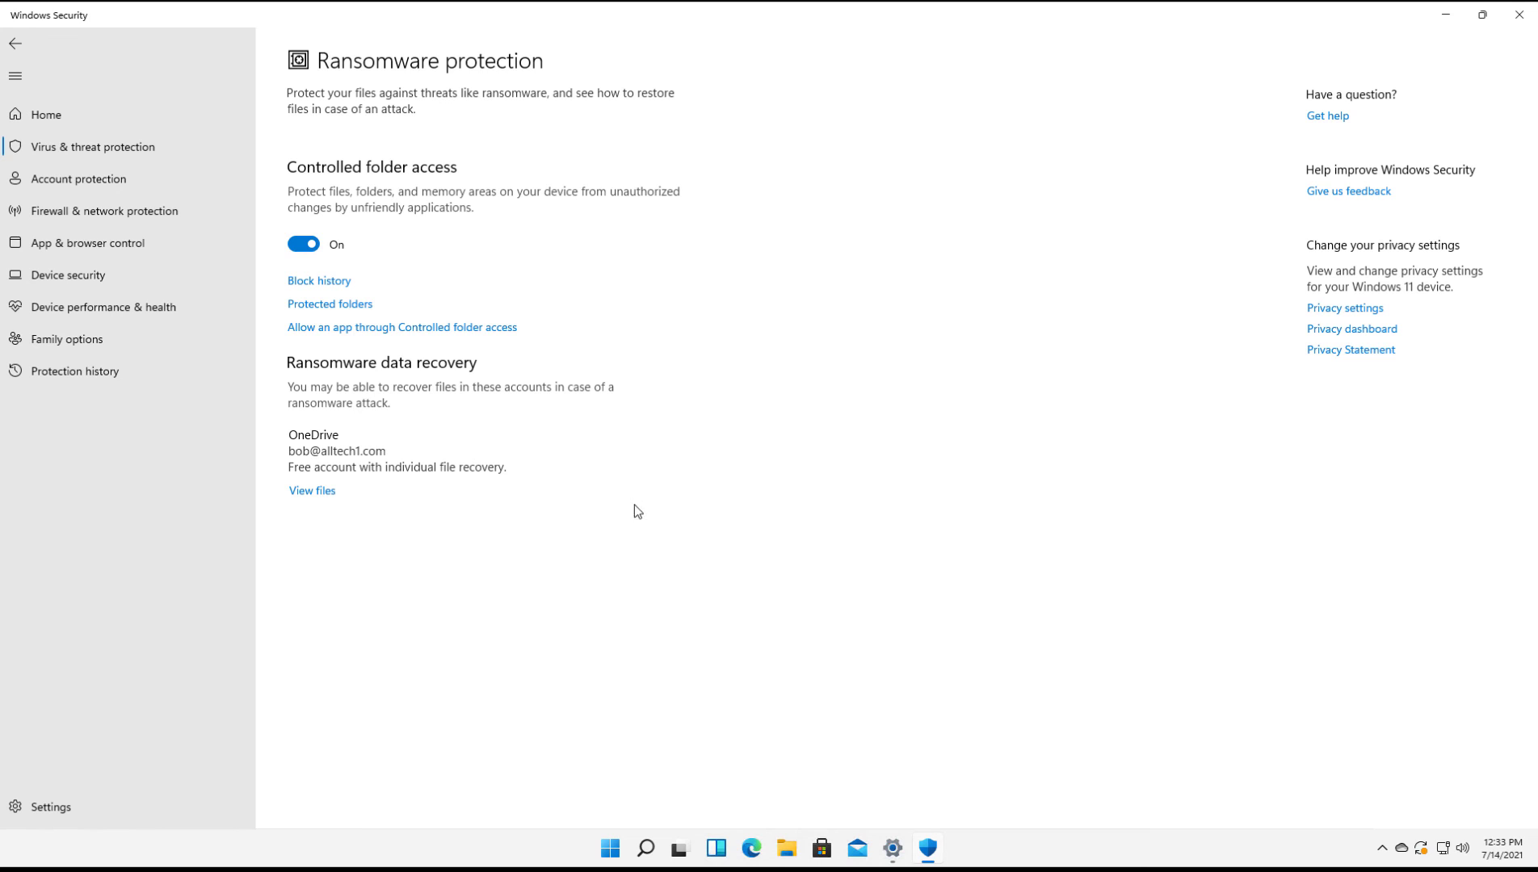
# Step: Add the C:\PerfLogs folder as a scan exclusion
pyautogui.hotkey('alt', 'Left')
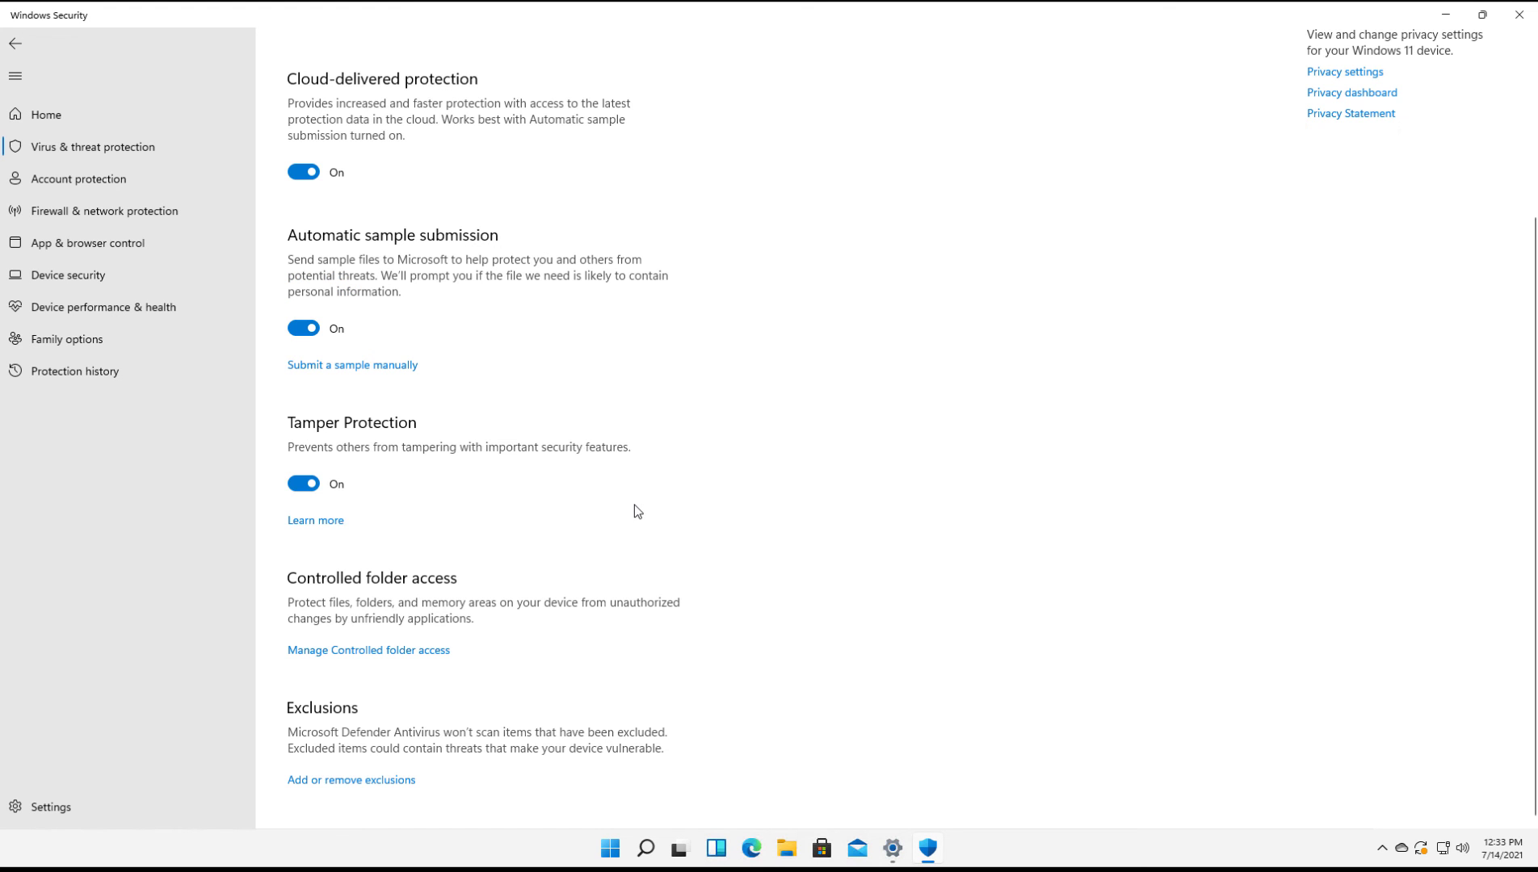
pyautogui.click(379, 780)
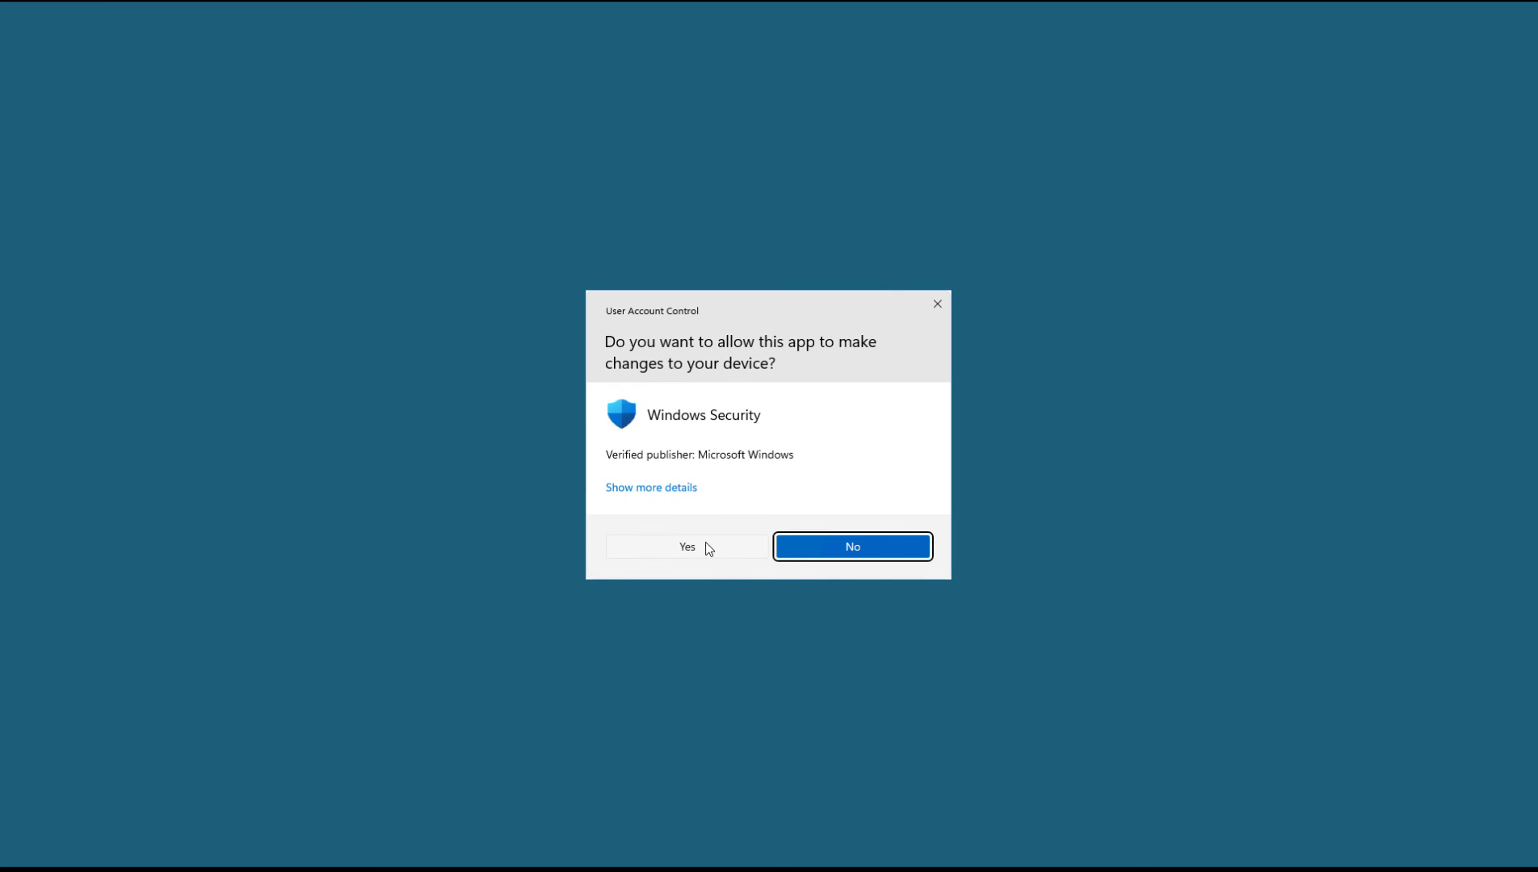
pyautogui.click(693, 553)
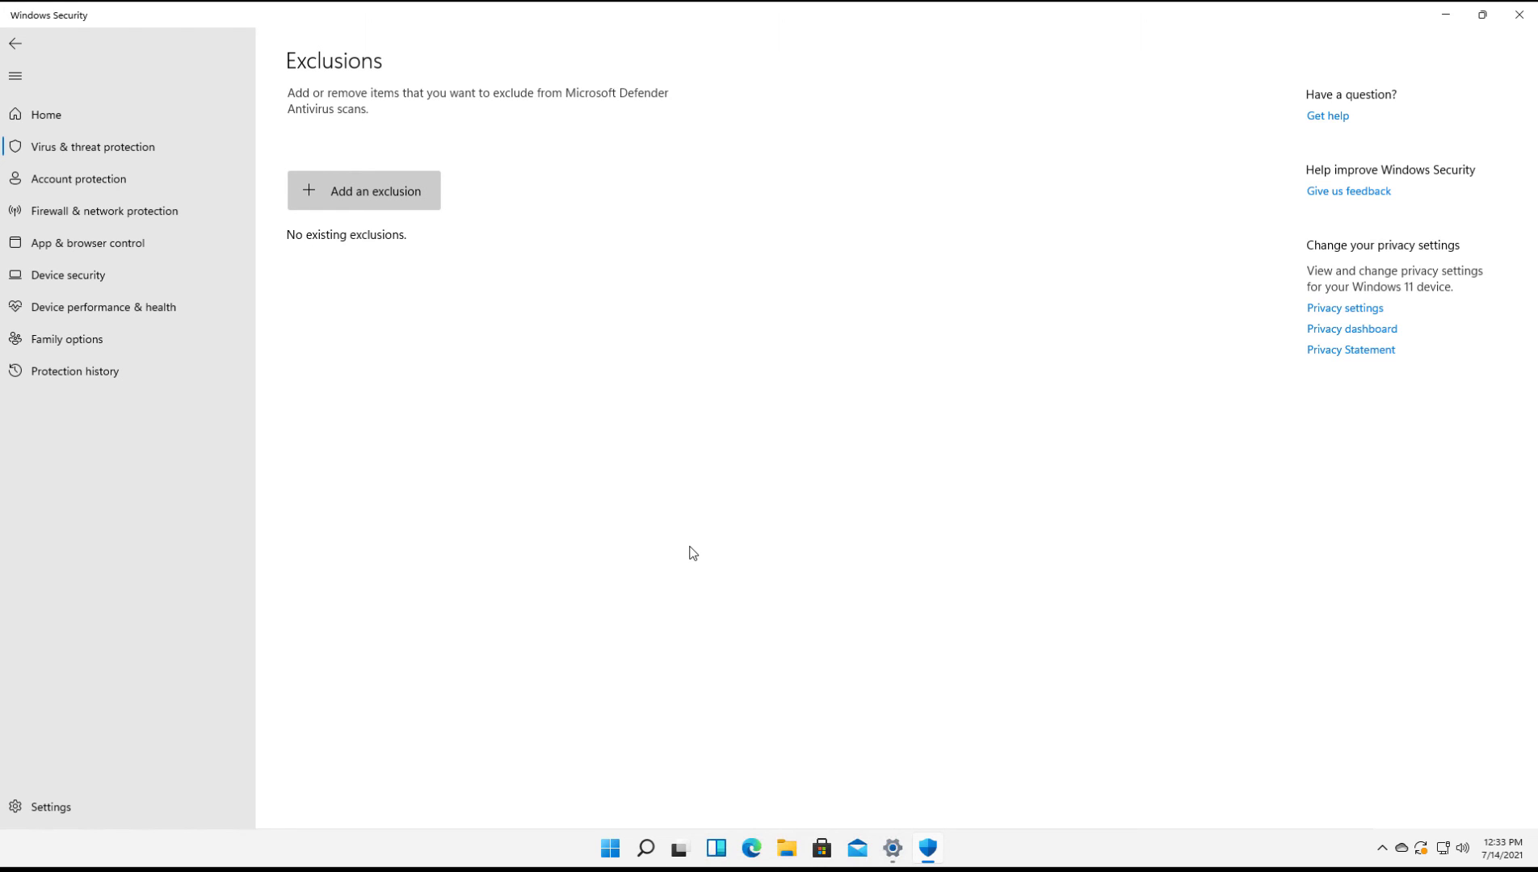
pyautogui.click(384, 196)
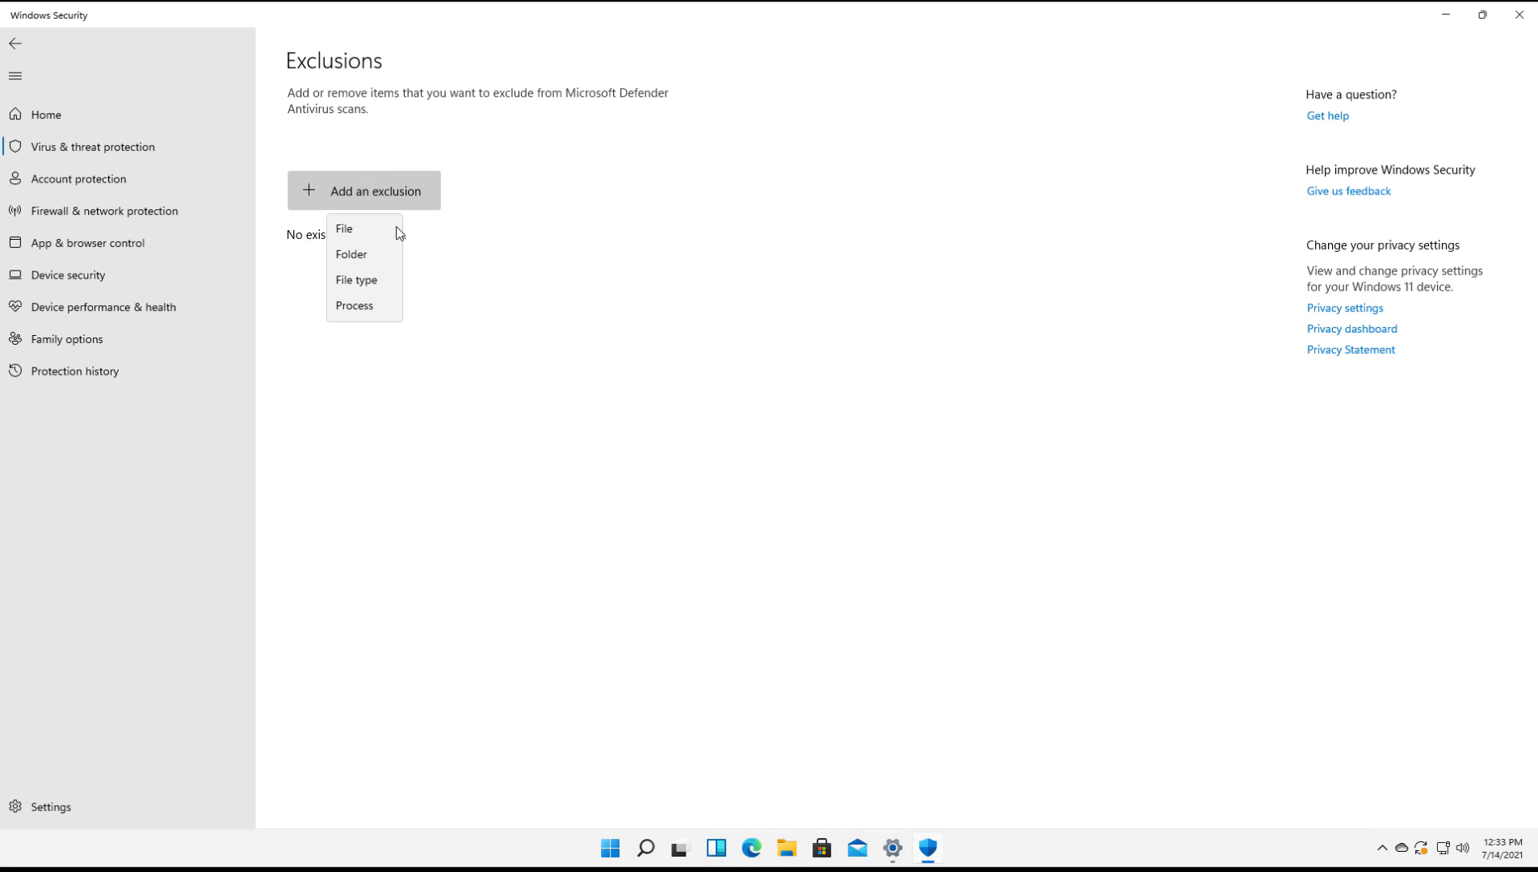
pyautogui.press('Return')
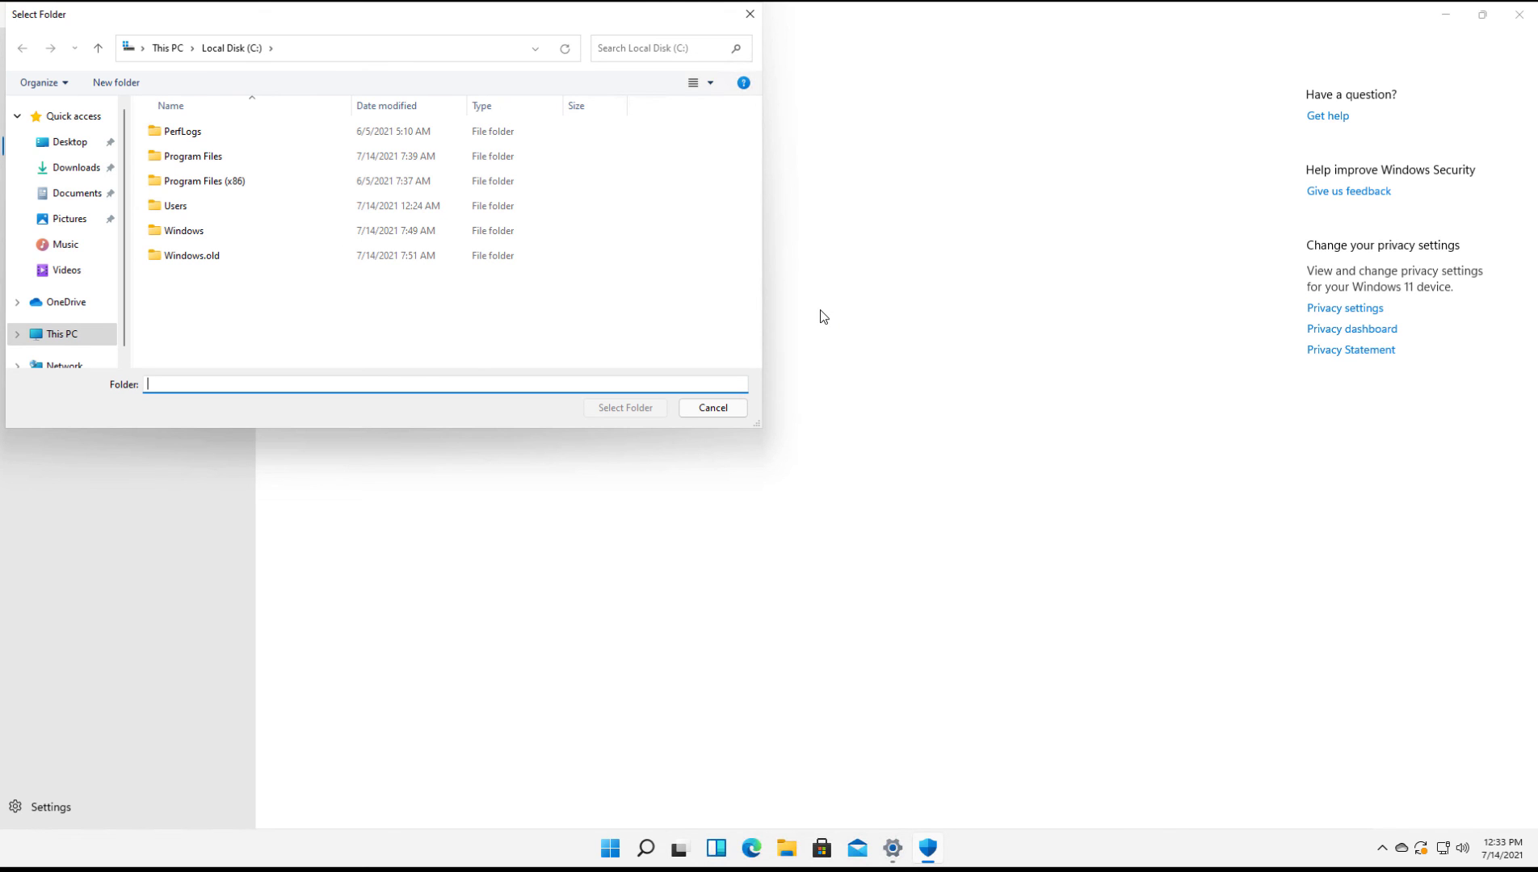
pyautogui.click(192, 134)
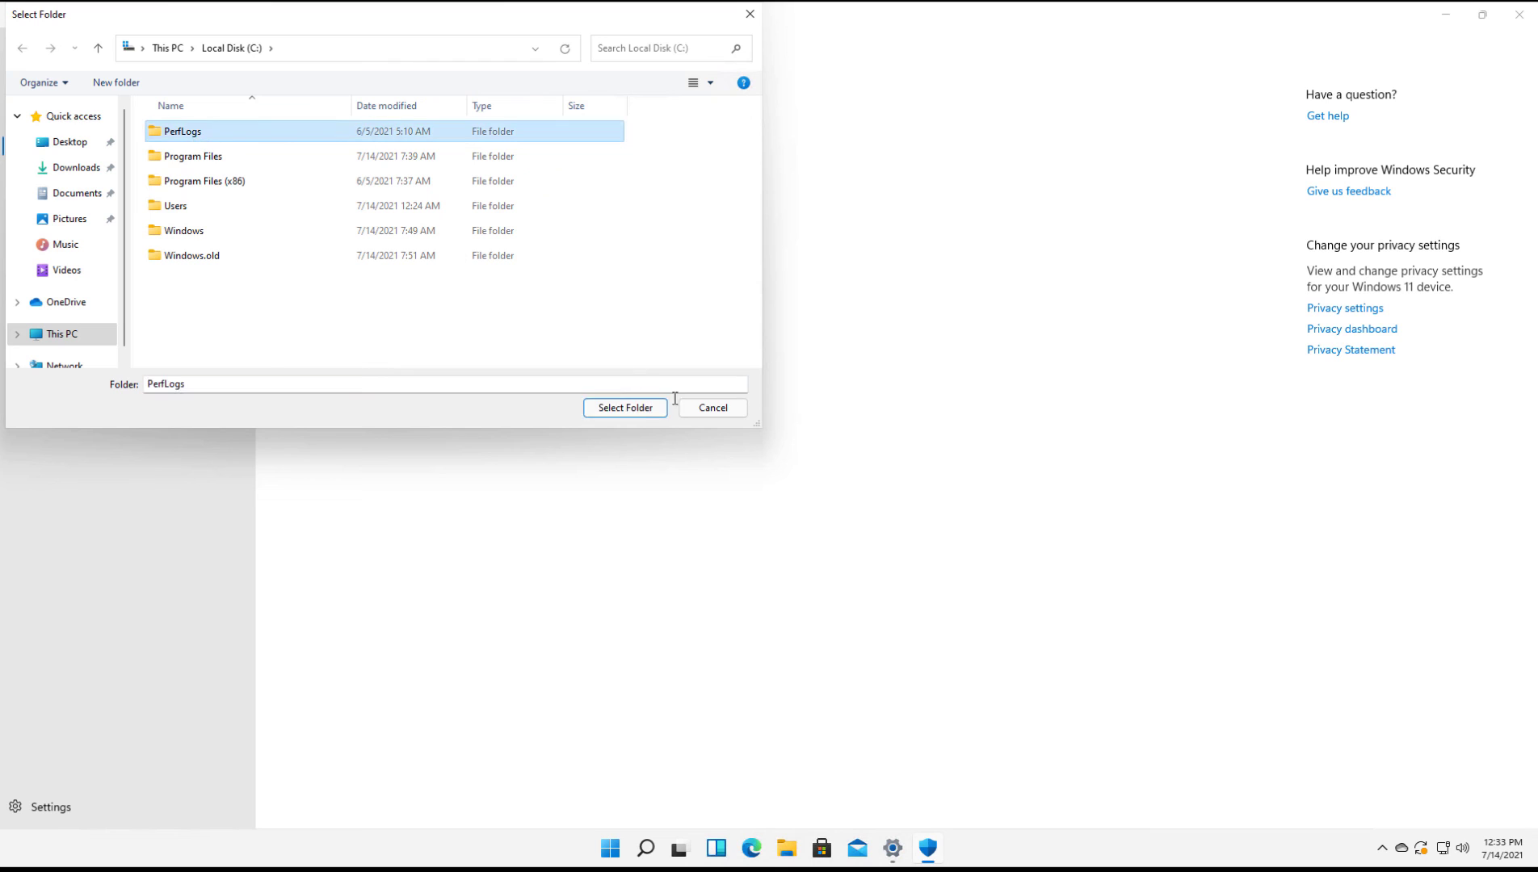
pyautogui.click(639, 409)
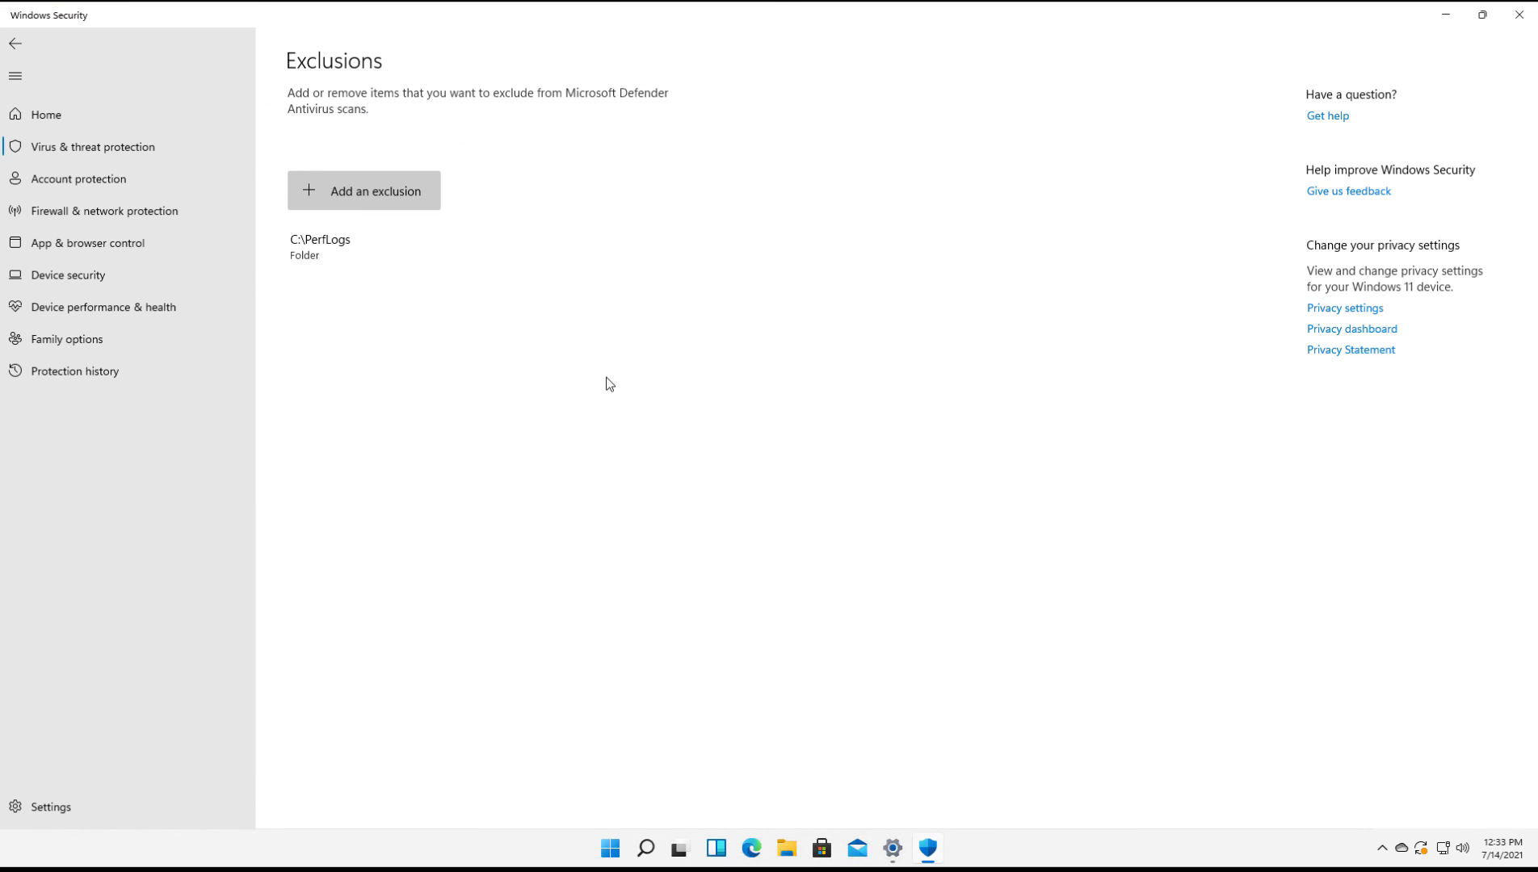
# Step: Remove the C:\PerfLogs exclusion and go back to the threat protection settings
pyautogui.click(397, 254)
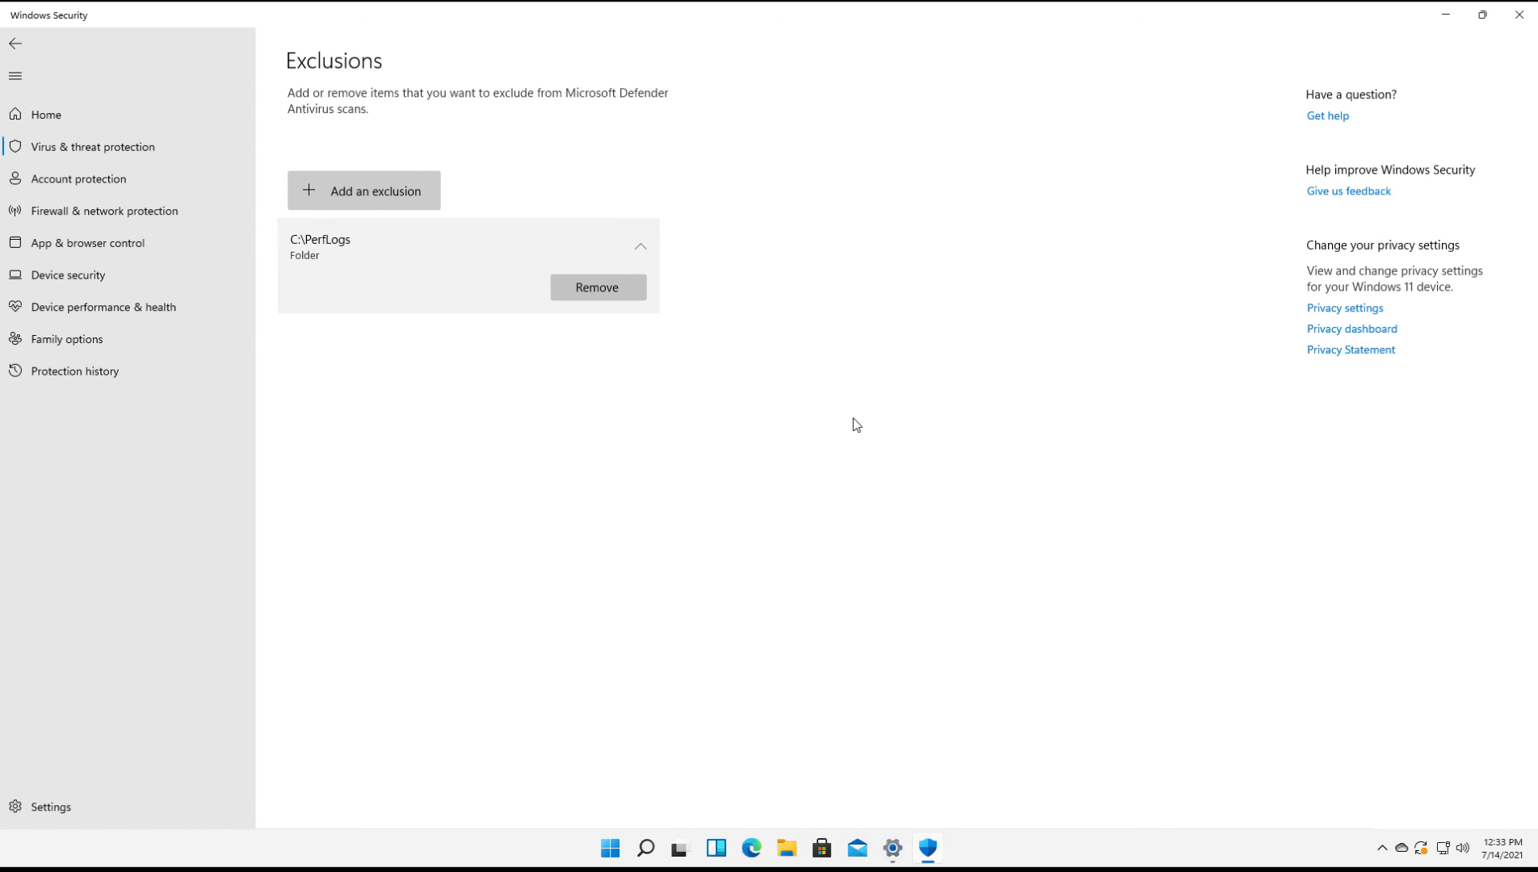
pyautogui.click(579, 289)
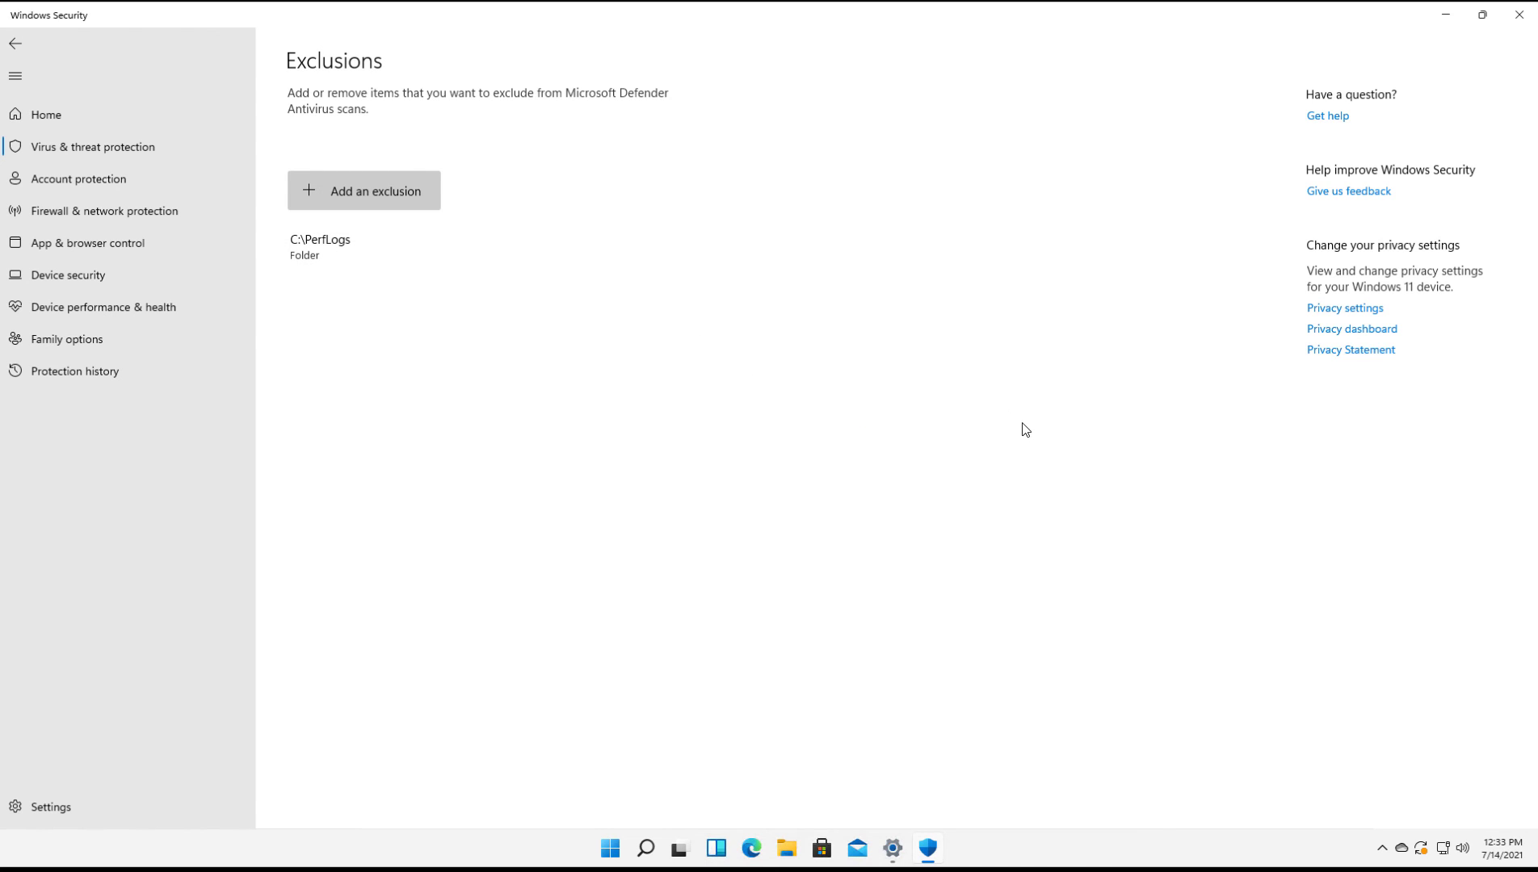
pyautogui.click(16, 44)
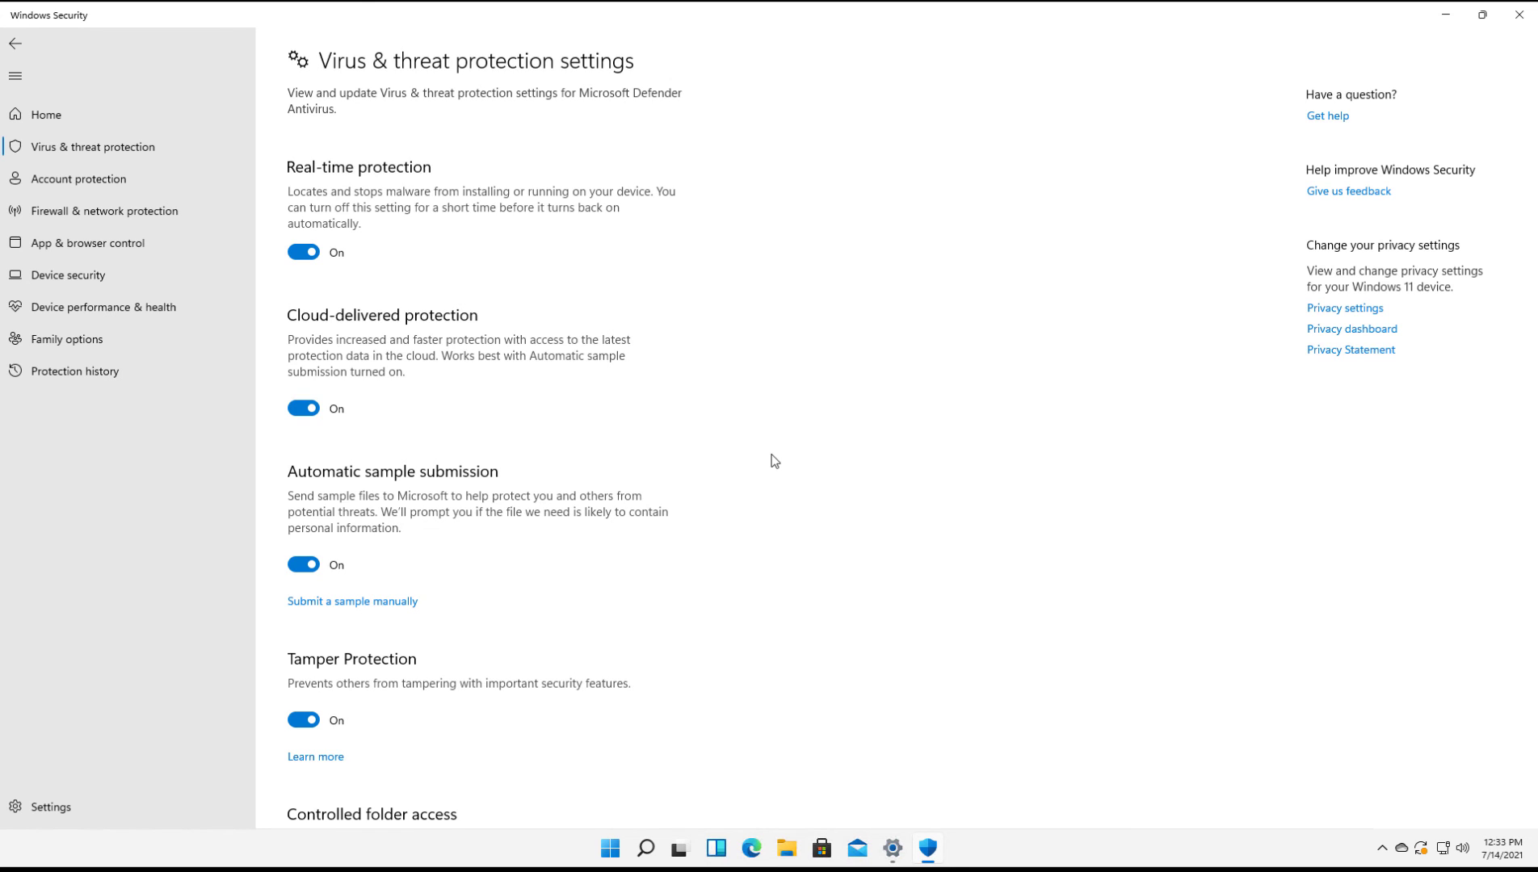